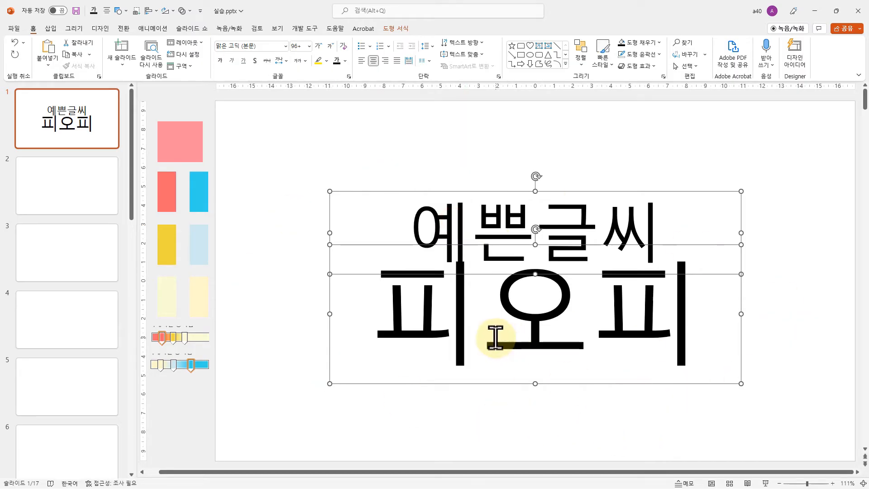
# Change the font of both selected text boxes, 예쁜글씨 and 피오피, to a피오피동글
pyautogui.click(286, 46)
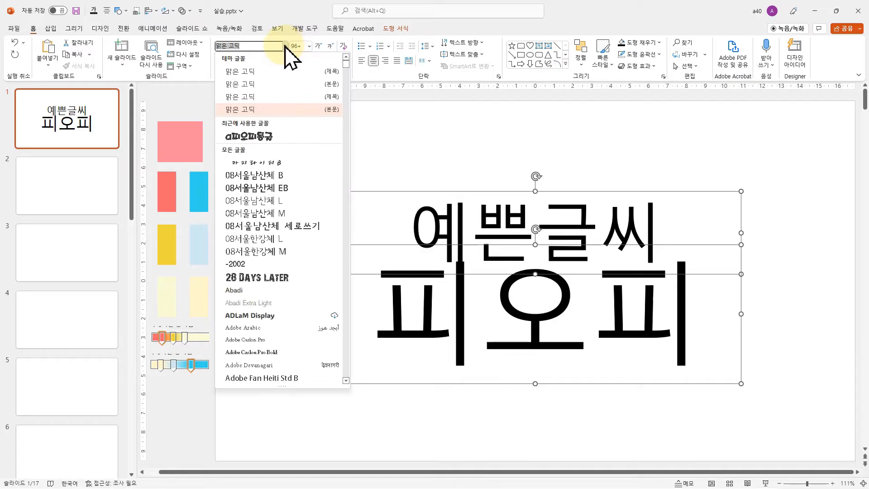
pyautogui.click(253, 136)
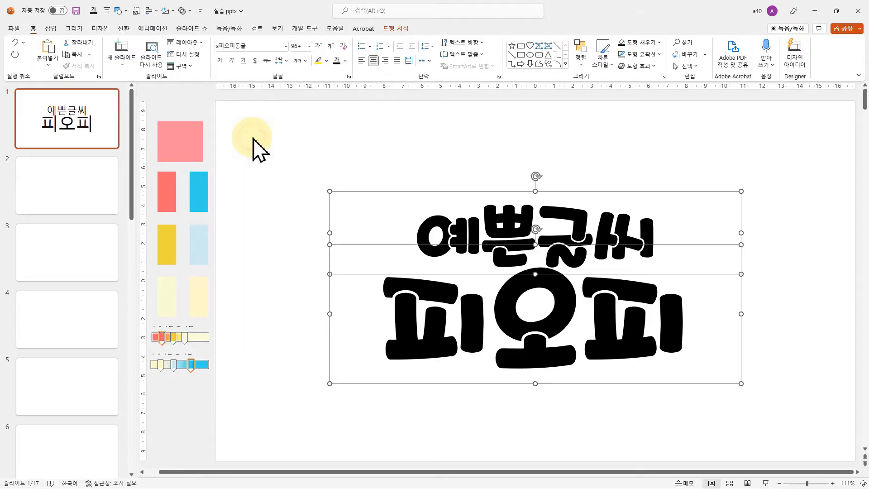
pyautogui.click(592, 151)
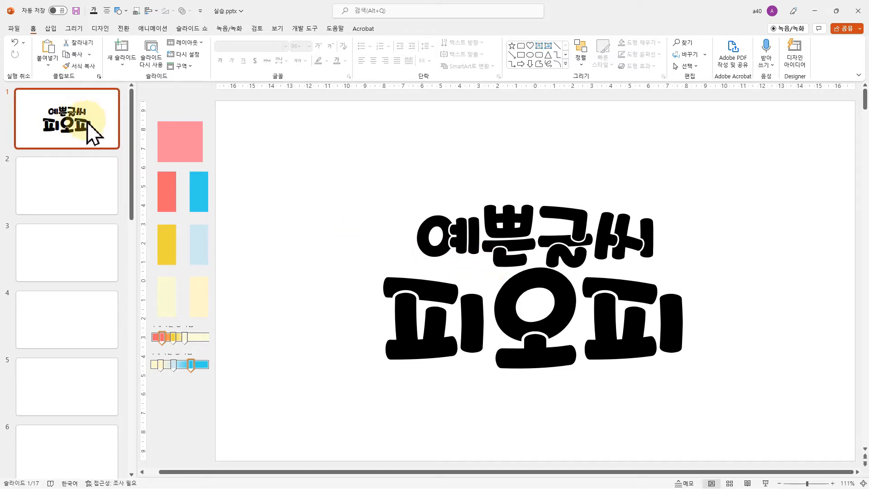
# Fill the first slide's background with the recently used solid salmon pink
pyautogui.rightClick(713, 172)
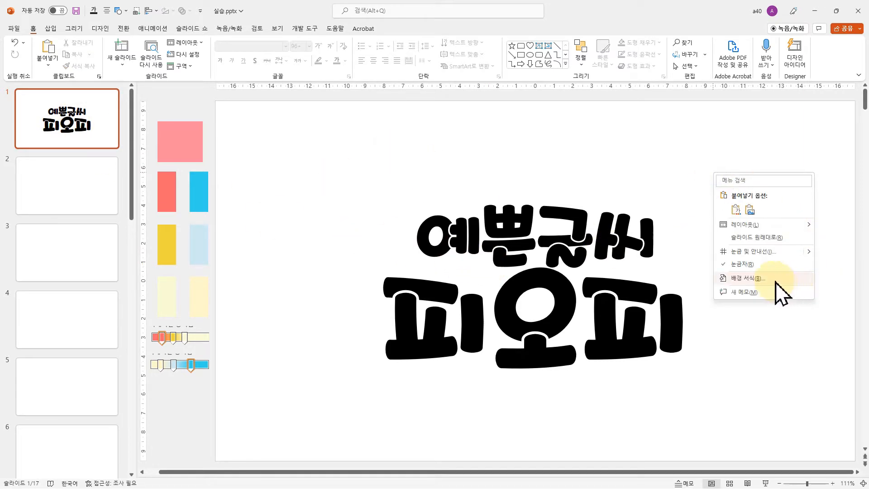
pyautogui.click(747, 278)
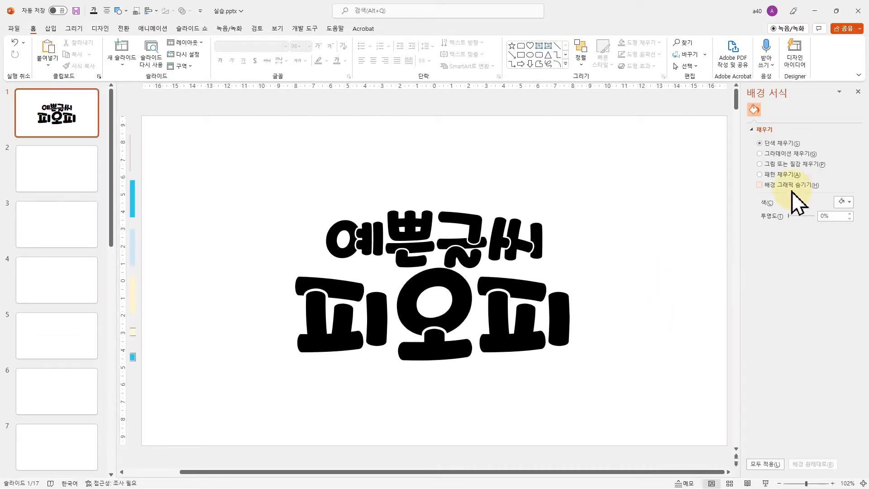
pyautogui.click(847, 203)
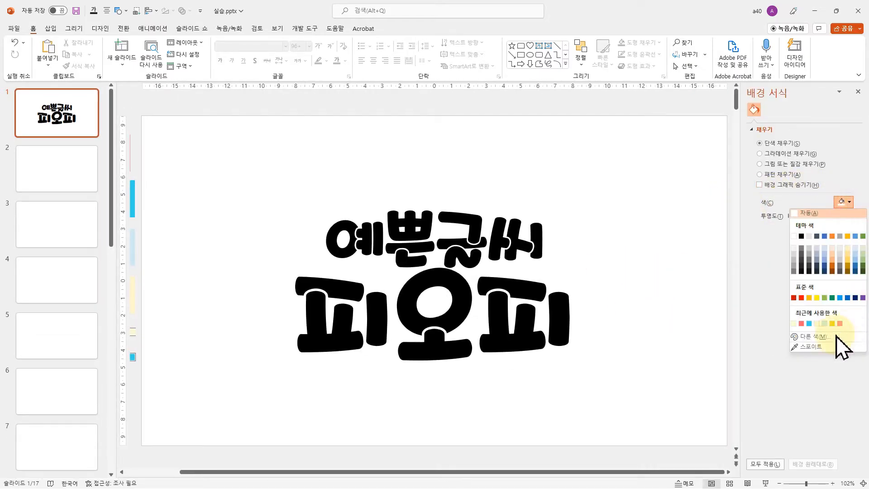
pyautogui.click(839, 323)
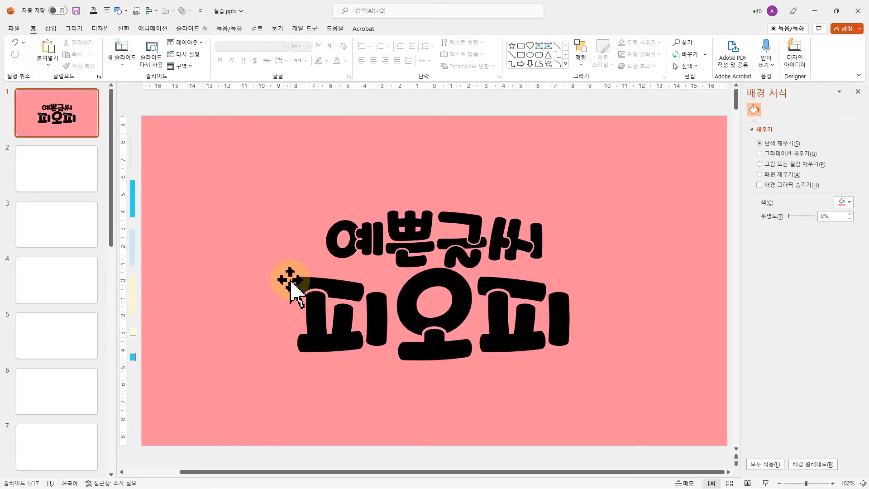
pyautogui.click(252, 224)
# Duplicate the first slide and give both texts on the copy a solid black text outline 20 pt wide
pyautogui.click(58, 113)
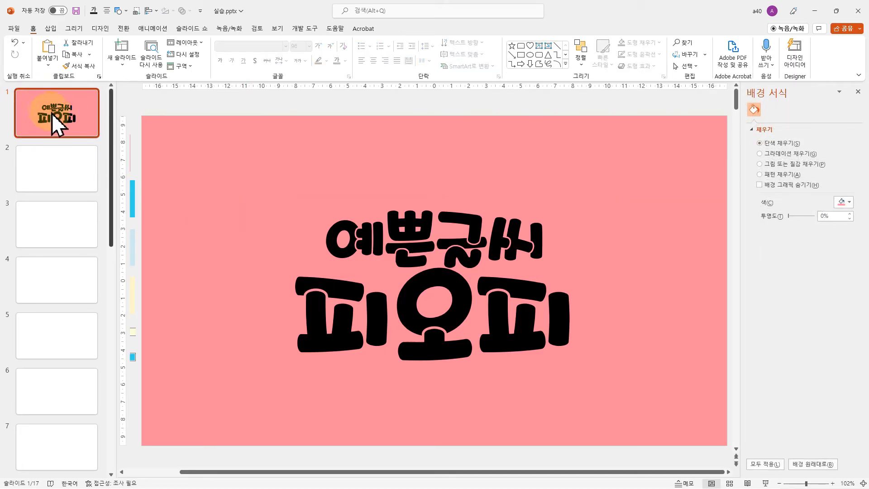
pyautogui.hotkey('ctrl', 'd')
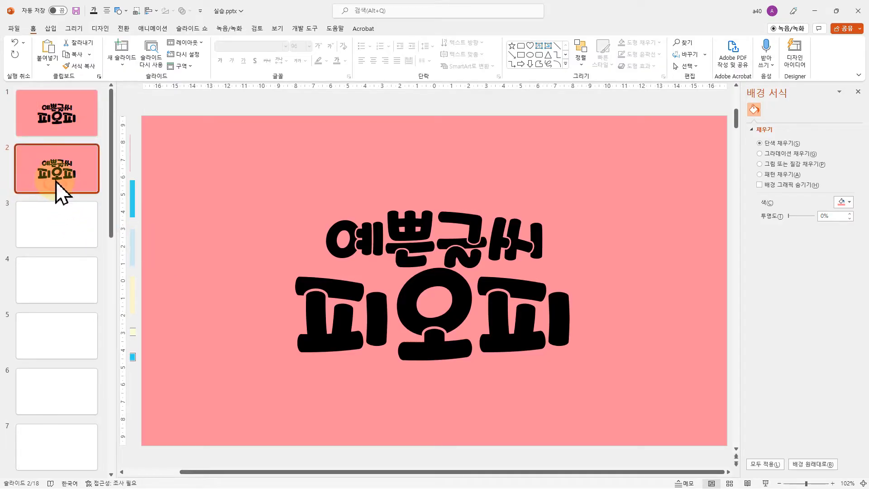
pyautogui.click(408, 226)
pyautogui.keyDown('shift'); pyautogui.click(417, 308); pyautogui.keyUp('shift')
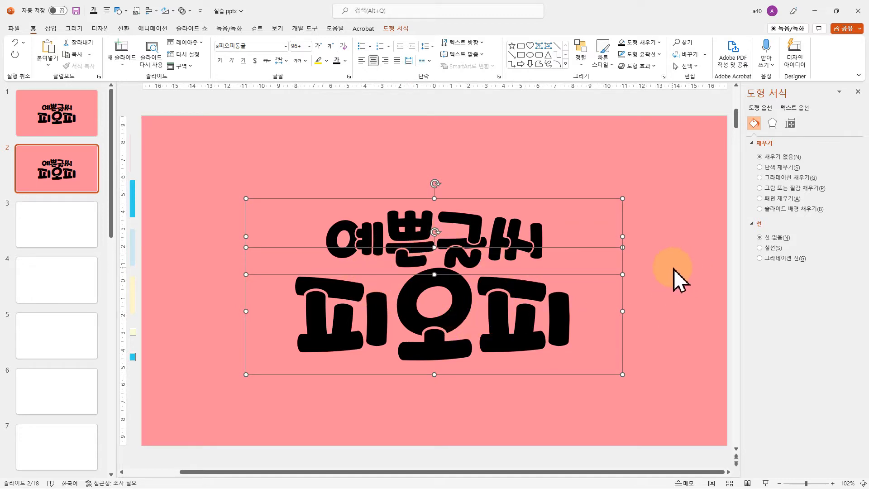
pyautogui.click(798, 109)
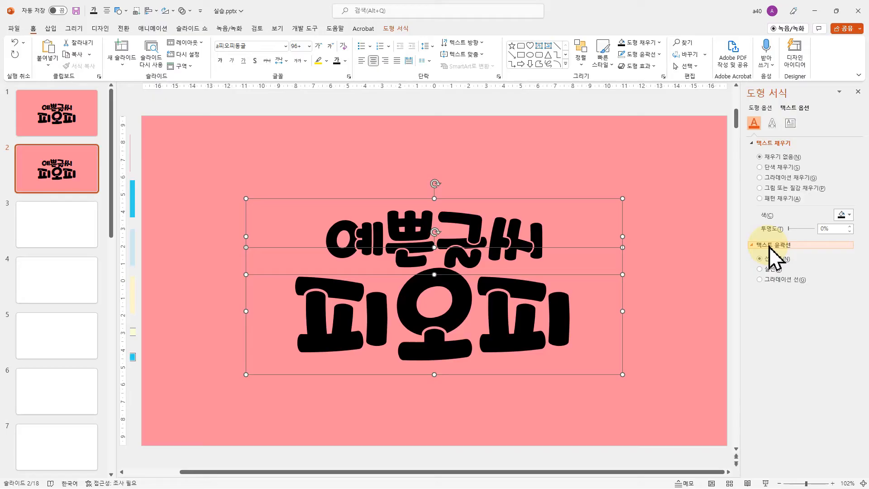
pyautogui.click(770, 268)
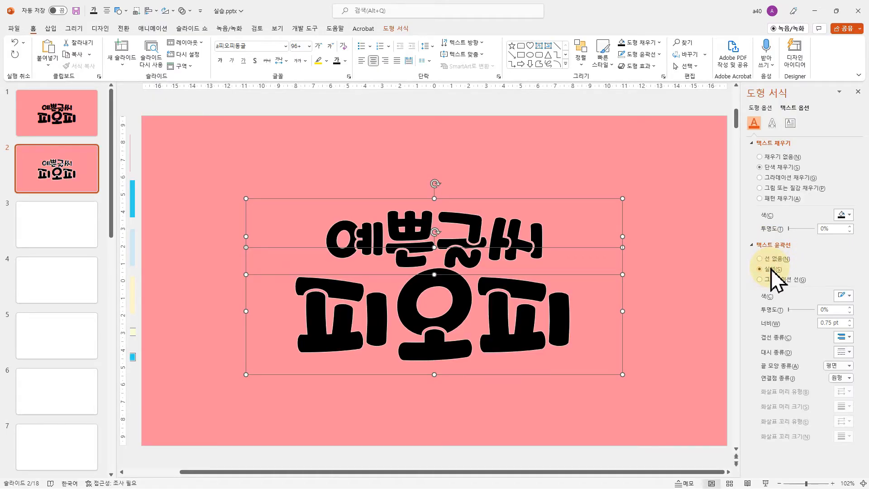
pyautogui.click(849, 296)
pyautogui.click(801, 319)
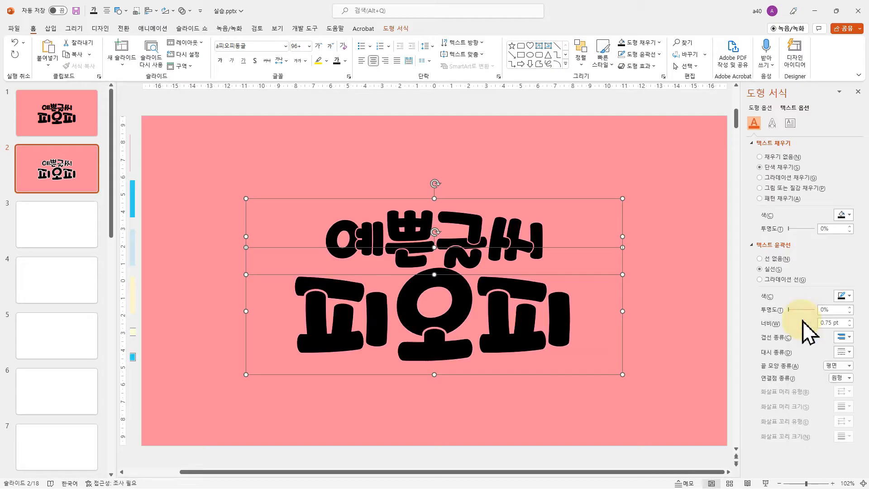
pyautogui.click(835, 322)
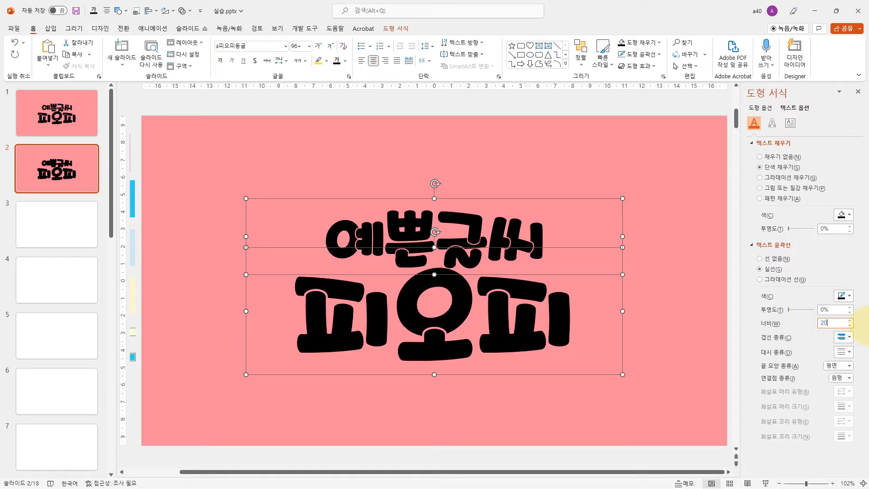
pyautogui.press('Return')
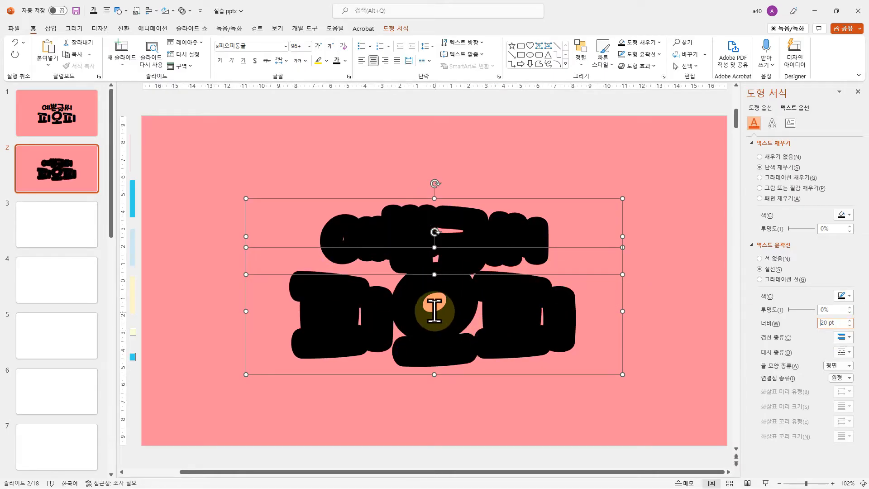
# Duplicate the second slide with the thick black-outlined lettering
pyautogui.click(51, 178)
pyautogui.click(64, 163)
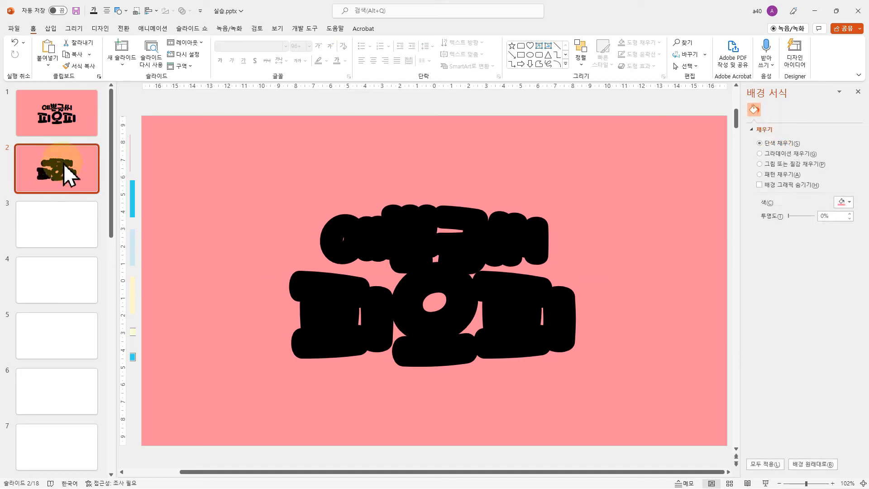
pyautogui.hotkey('ctrl', 'd')
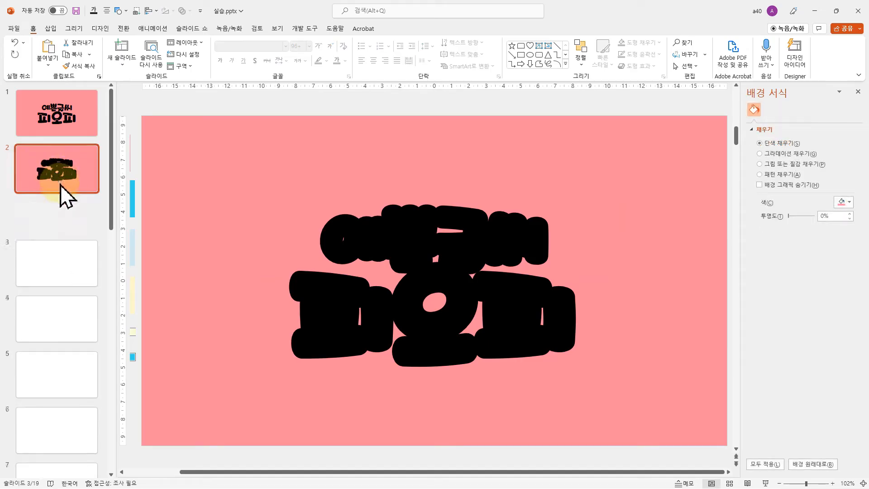
pyautogui.click(66, 235)
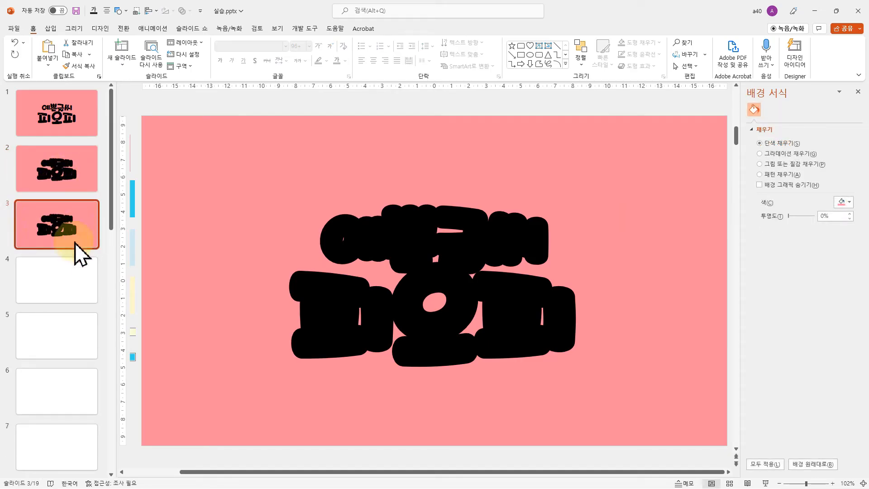
# Set the text outline of both texts on the third slide to white with a 40 pt width
pyautogui.click(441, 219)
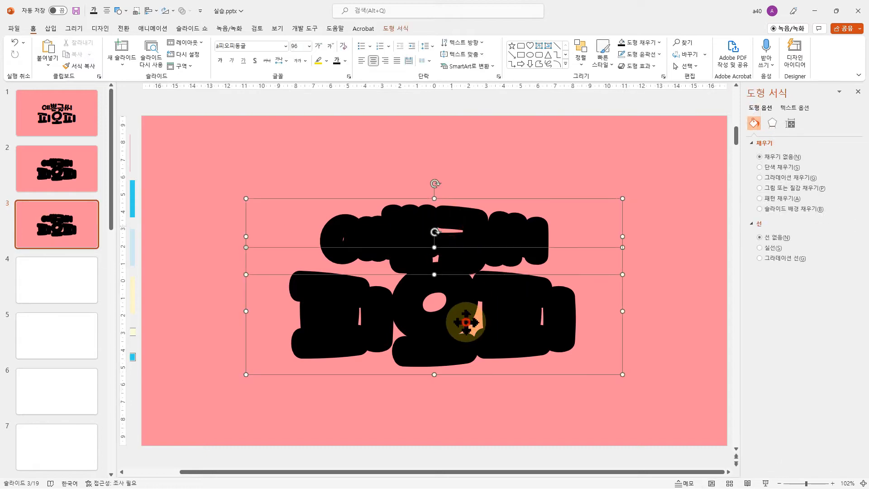
pyautogui.click(801, 108)
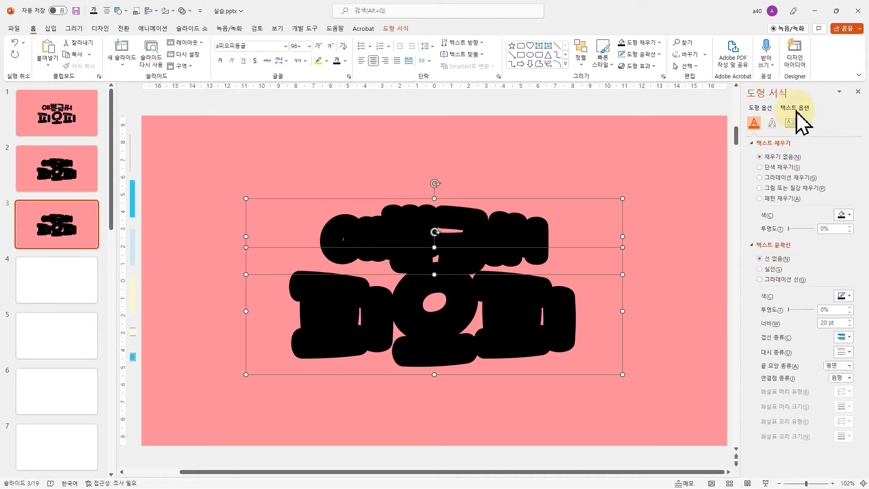
pyautogui.click(847, 297)
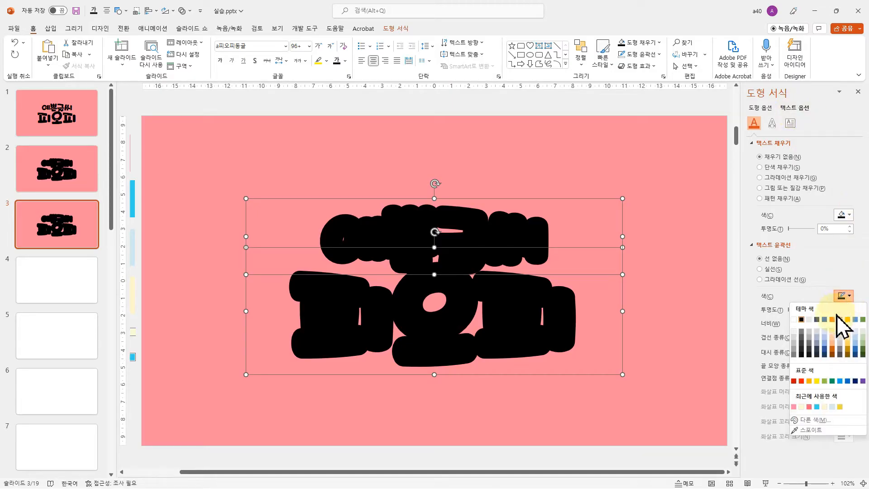
pyautogui.click(796, 320)
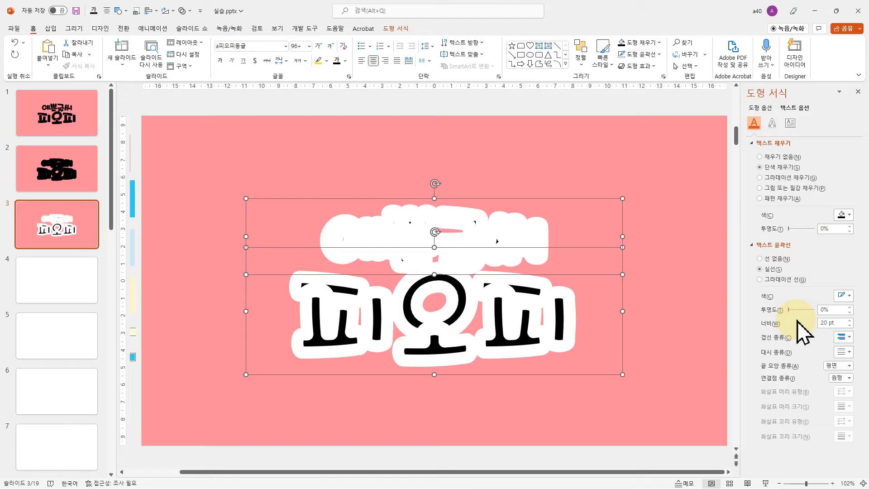
pyautogui.click(839, 323)
pyautogui.write('40')
pyautogui.press('Return')
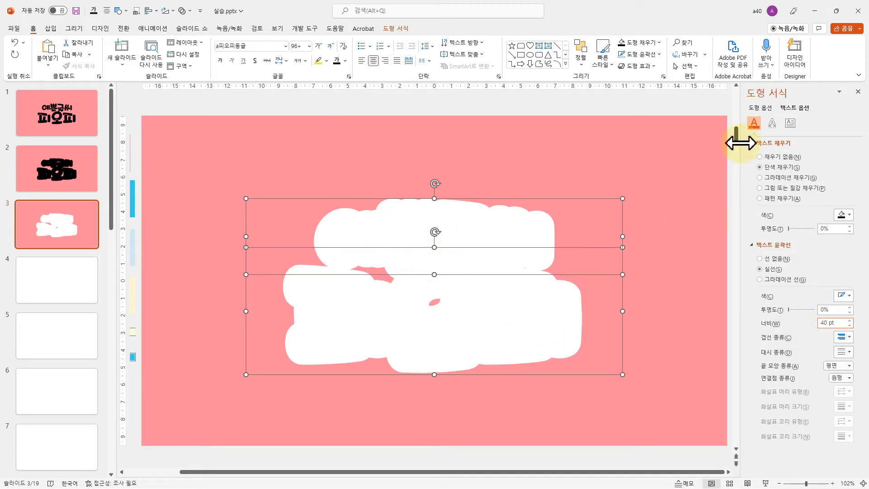
# Add an outer bottom-offset shadow to the white lettering with 39% transparency, 18 pt blur and 12 pt distance
pyautogui.click(772, 123)
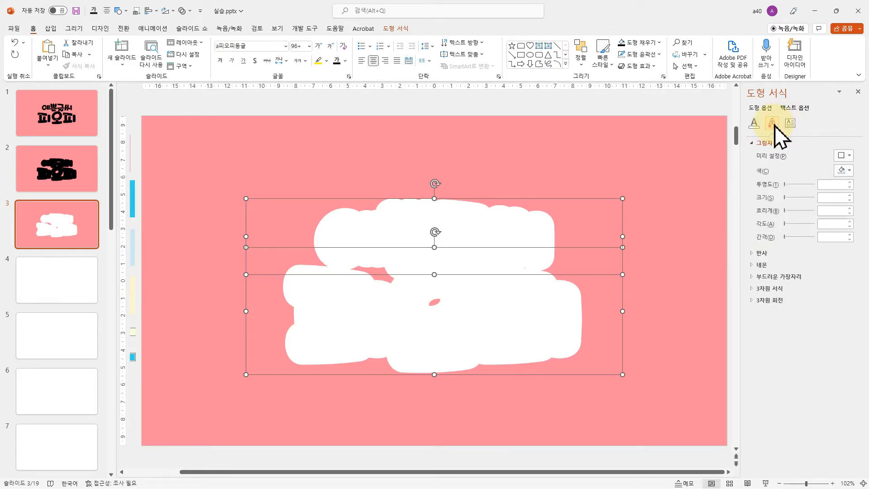
pyautogui.click(843, 155)
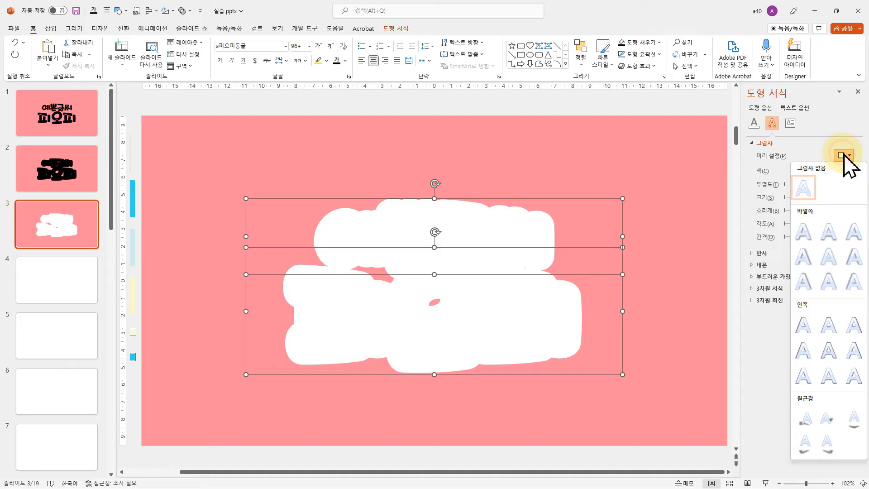
pyautogui.click(837, 228)
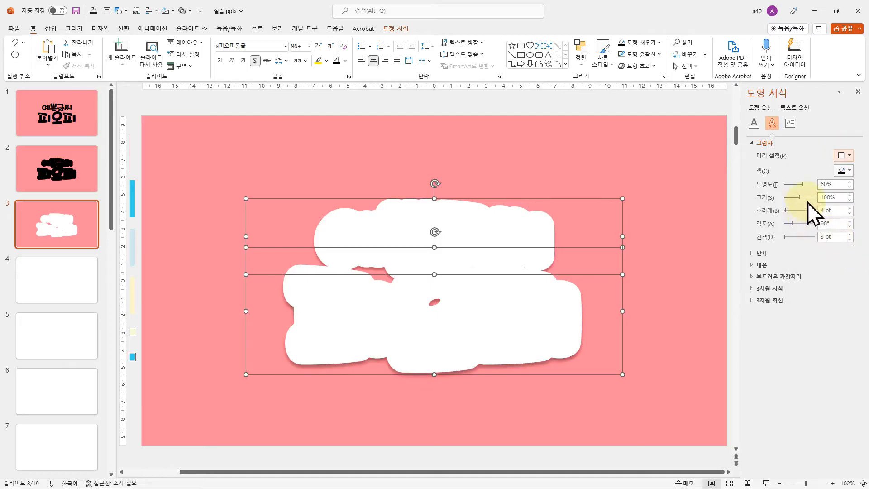
pyautogui.moveTo(803, 186); pyautogui.dragTo(796, 186)
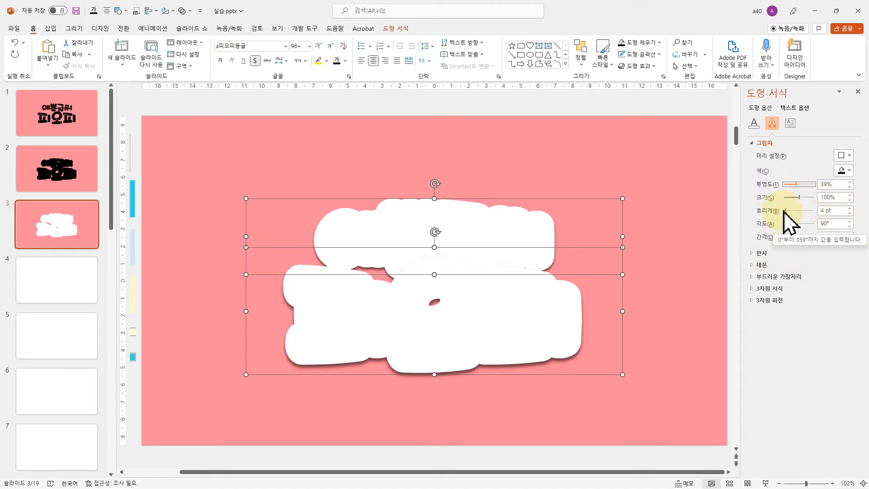
pyautogui.moveTo(786, 211); pyautogui.dragTo(785, 239)
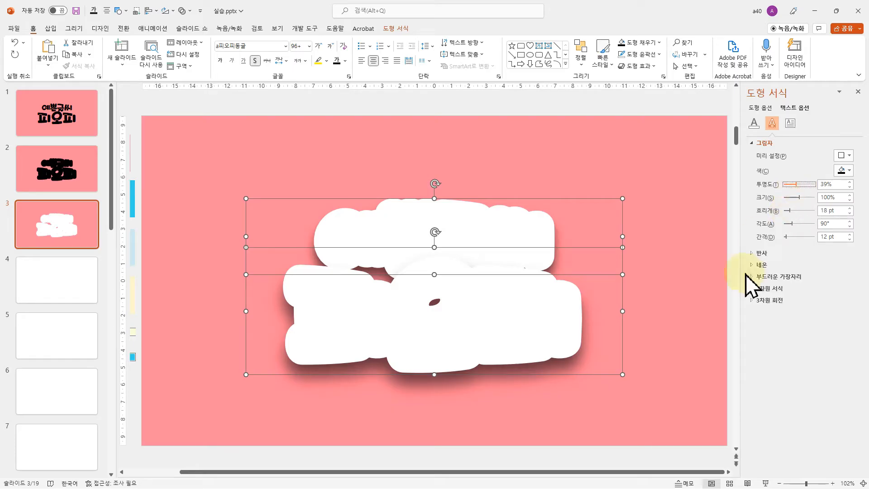
pyautogui.click(660, 335)
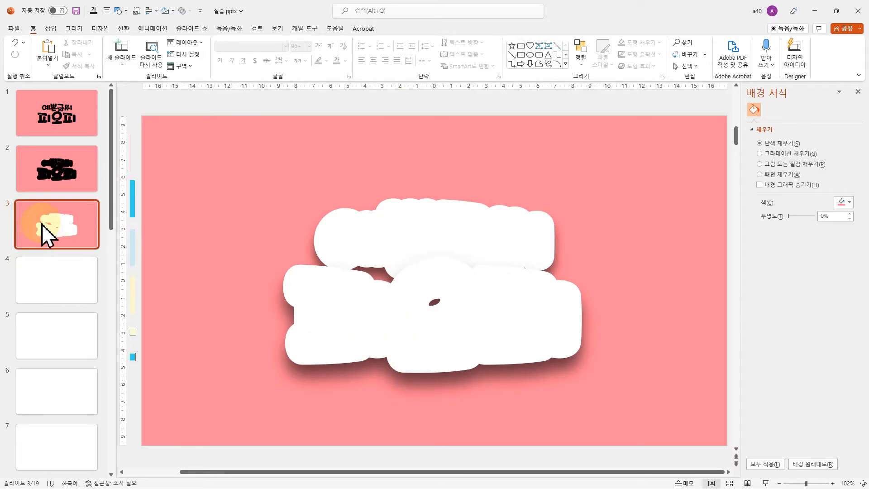
# Copy both black-outlined texts from the second slide to the third and align them exactly over the white lettering
pyautogui.click(49, 167)
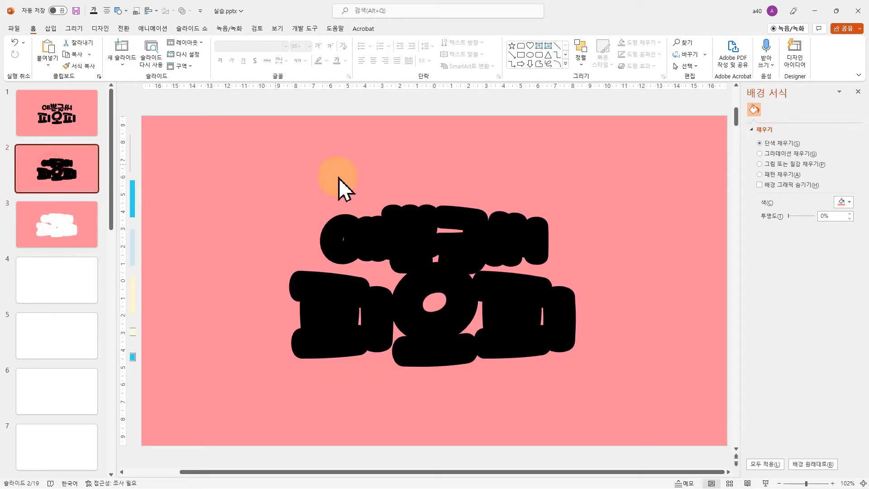
pyautogui.click(411, 228)
pyautogui.keyDown('shift'); pyautogui.click(409, 333); pyautogui.keyUp('shift')
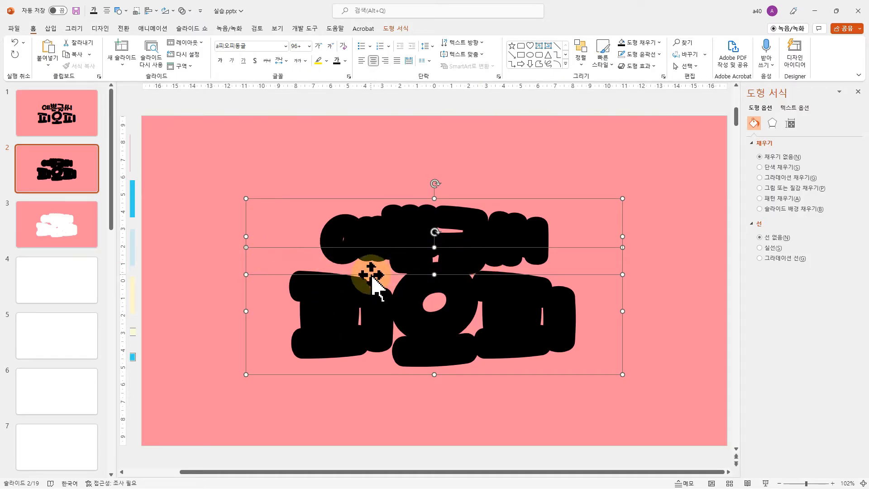
pyautogui.click(61, 226)
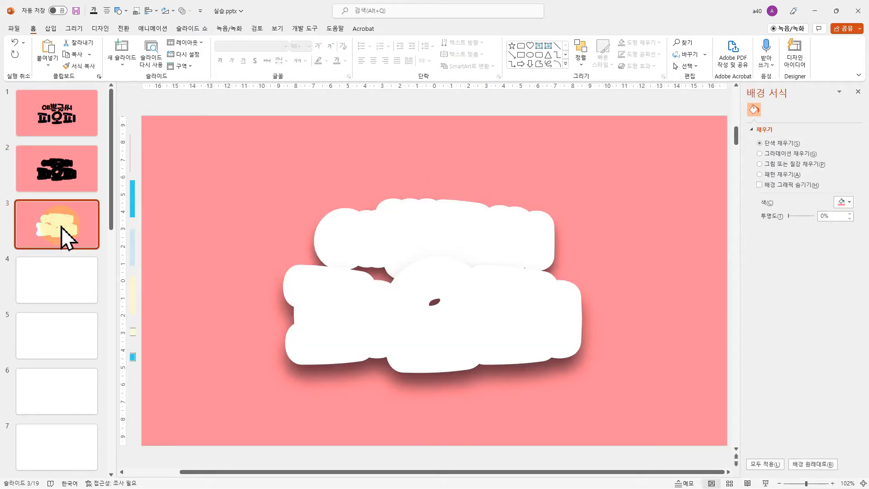
pyautogui.hotkey('ctrl', 'v')
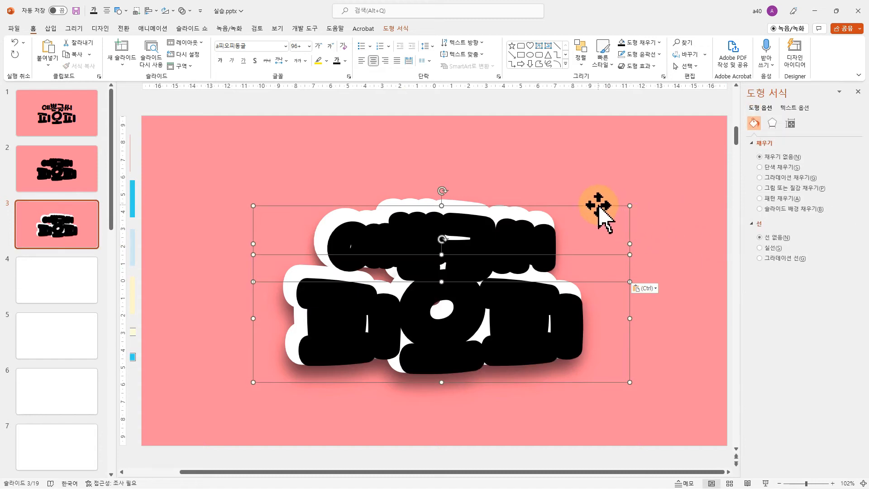
pyautogui.moveTo(599, 207); pyautogui.dragTo(593, 197)
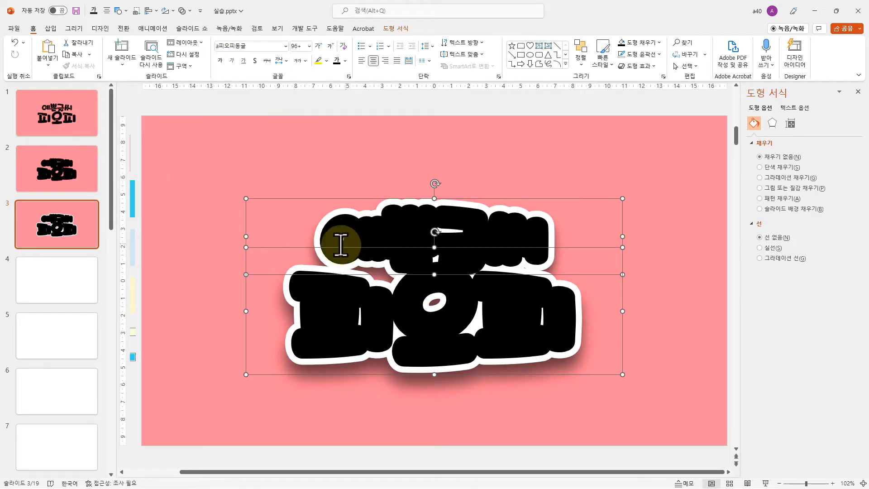
# Fill both texts on the first slide with light gray (Background 1, 15% darker)
pyautogui.click(68, 136)
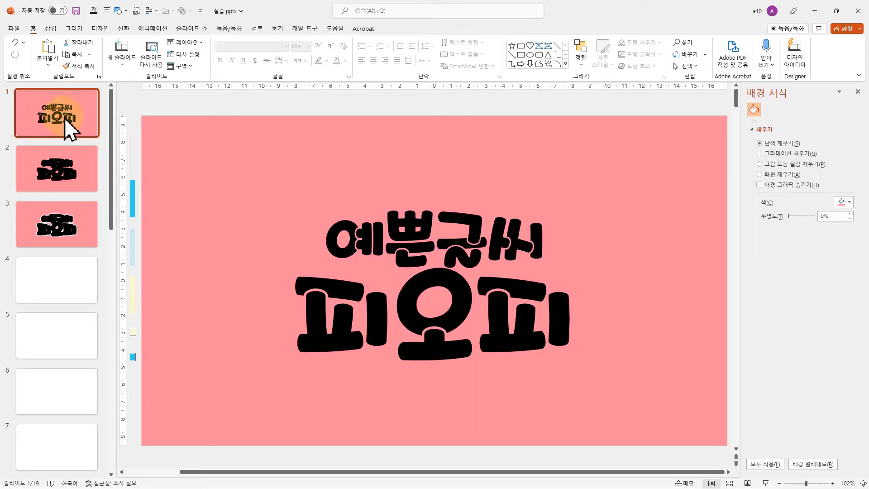
pyautogui.click(433, 239)
pyautogui.keyDown('shift'); pyautogui.click(446, 319); pyautogui.keyUp('shift')
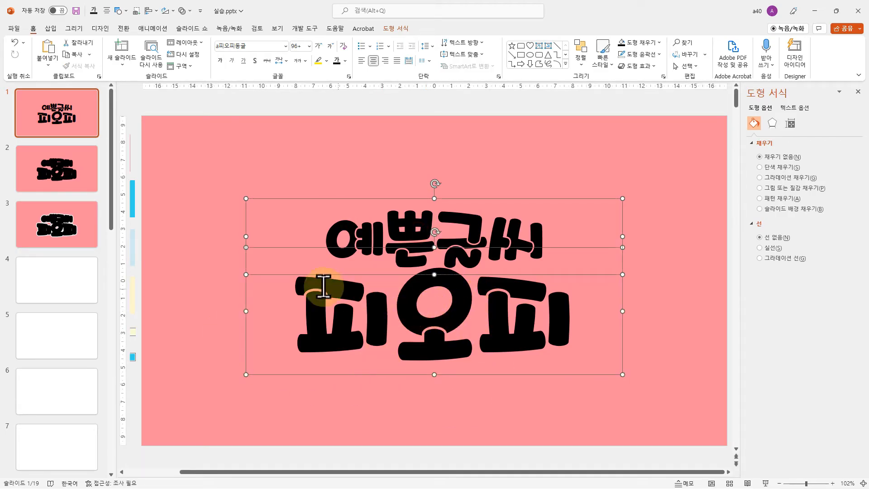
pyautogui.click(394, 30)
pyautogui.click(493, 42)
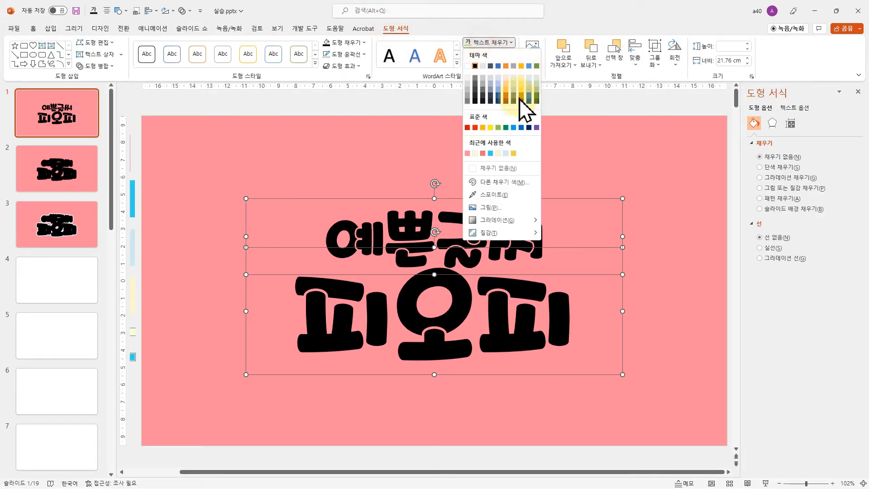
pyautogui.click(469, 84)
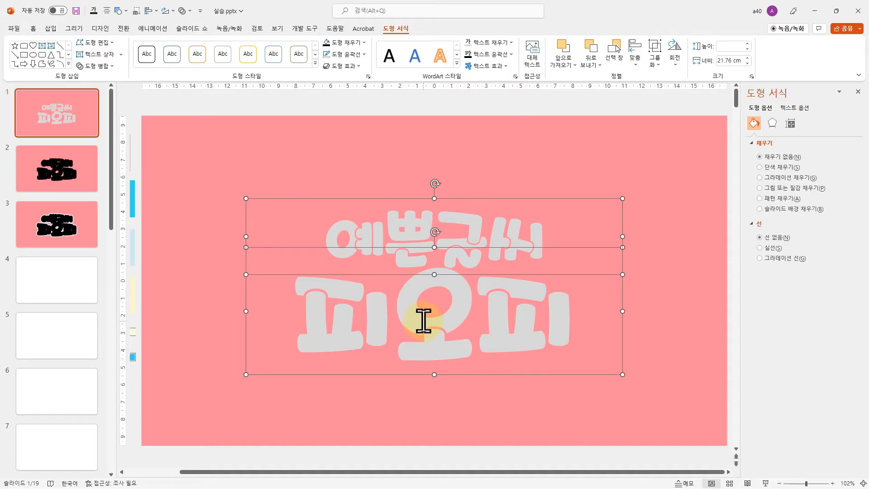
# Copy the two gray texts from the first slide to the third and align them over the black lettering
pyautogui.click(67, 231)
pyautogui.click(739, 339)
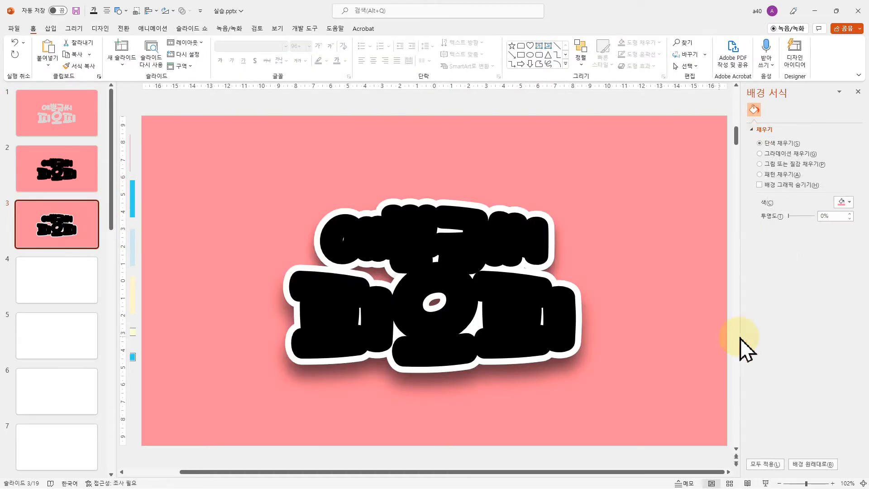
pyautogui.hotkey('ctrl', 'v')
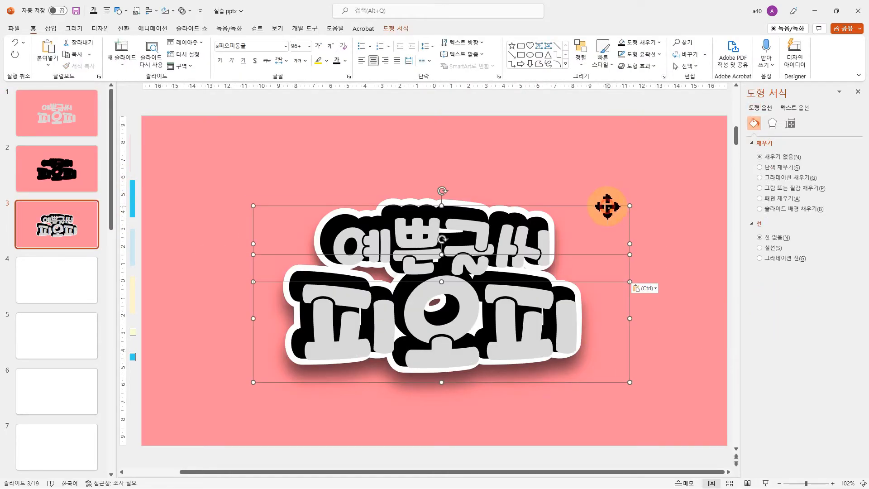
pyautogui.moveTo(607, 207); pyautogui.dragTo(601, 198)
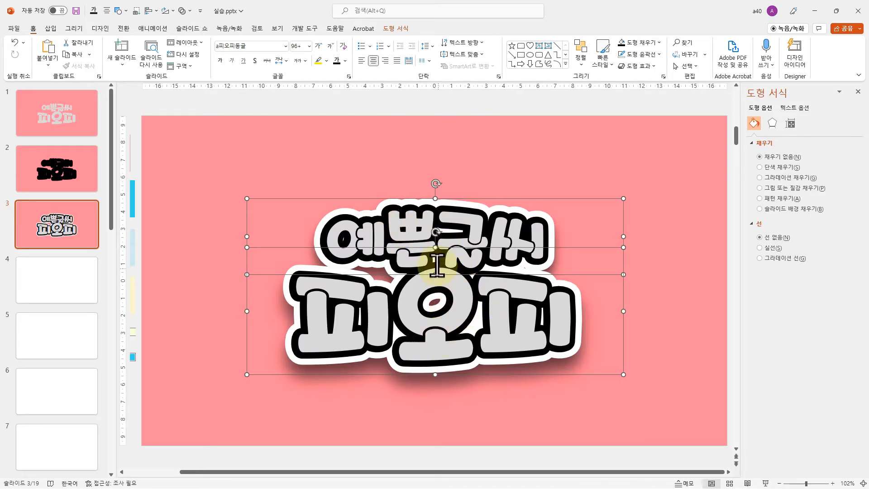
pyautogui.click(612, 140)
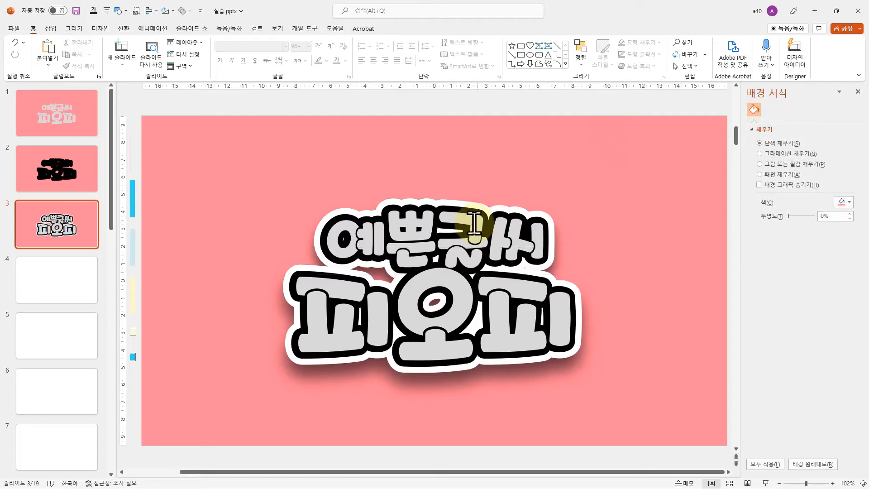
pyautogui.click(470, 224)
pyautogui.keyDown('shift'); pyautogui.click(469, 310); pyautogui.keyUp('shift')
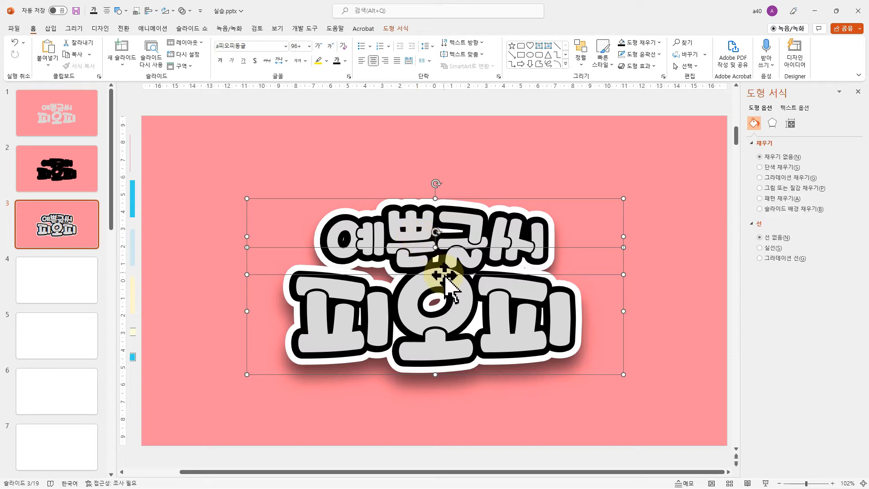
pyautogui.click(675, 316)
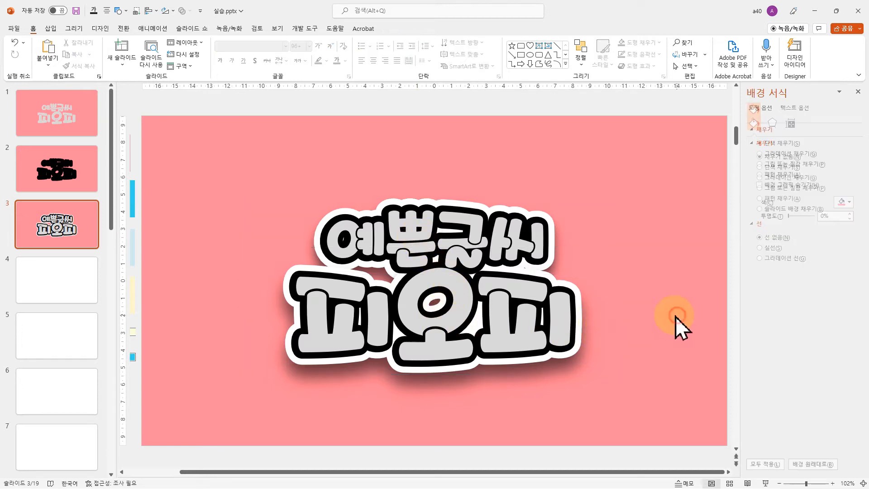
# Apply the linear upward gradient variation as the text fill of both gray texts on the third slide
pyautogui.click(434, 234)
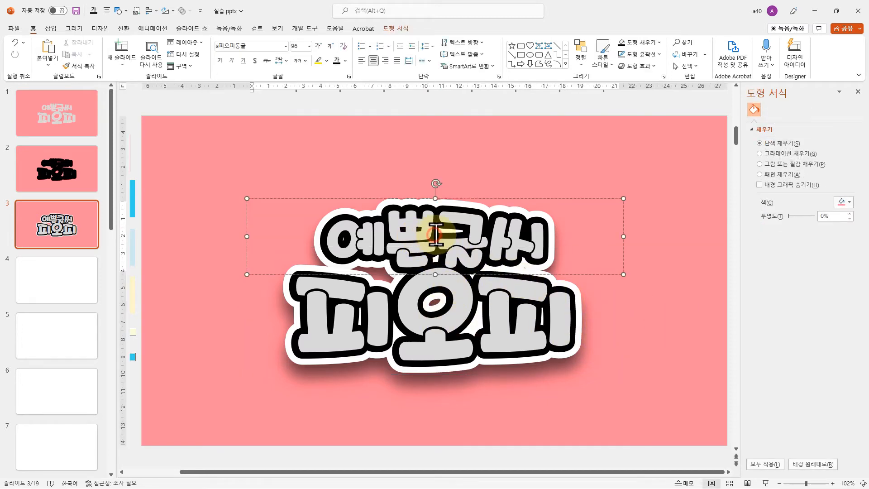
pyautogui.keyDown('shift'); pyautogui.click(434, 316); pyautogui.keyUp('shift')
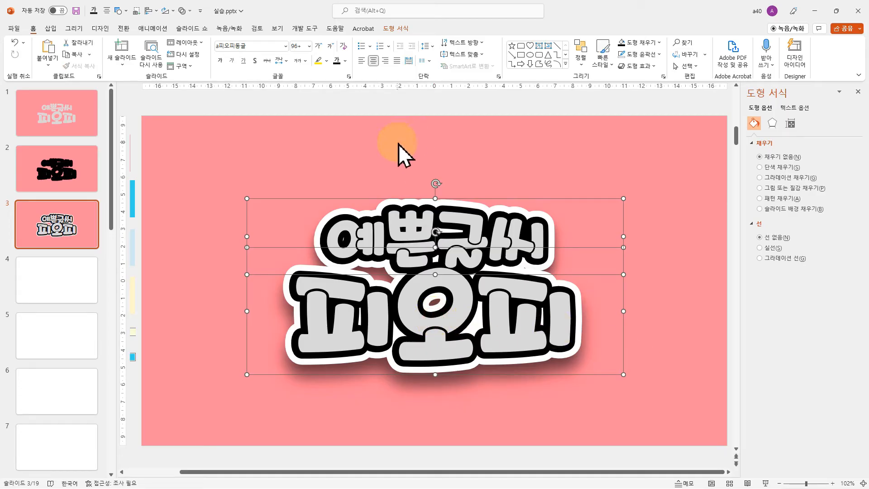
pyautogui.click(392, 28)
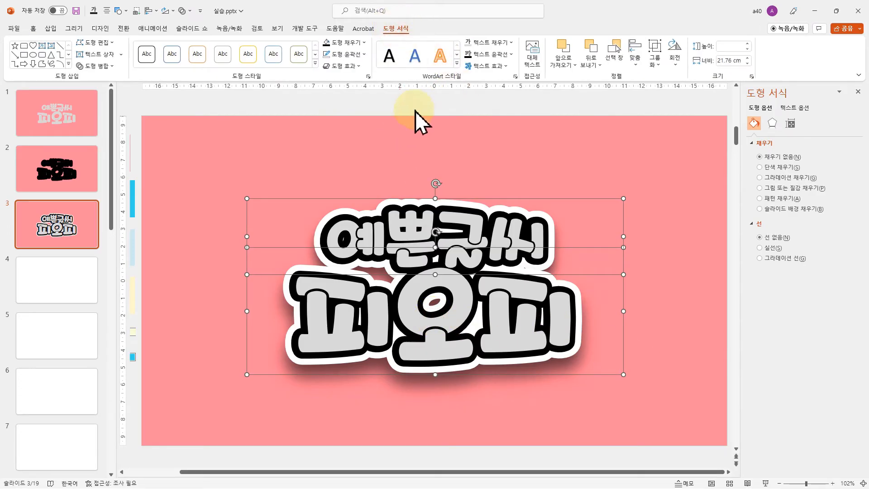
pyautogui.click(502, 48)
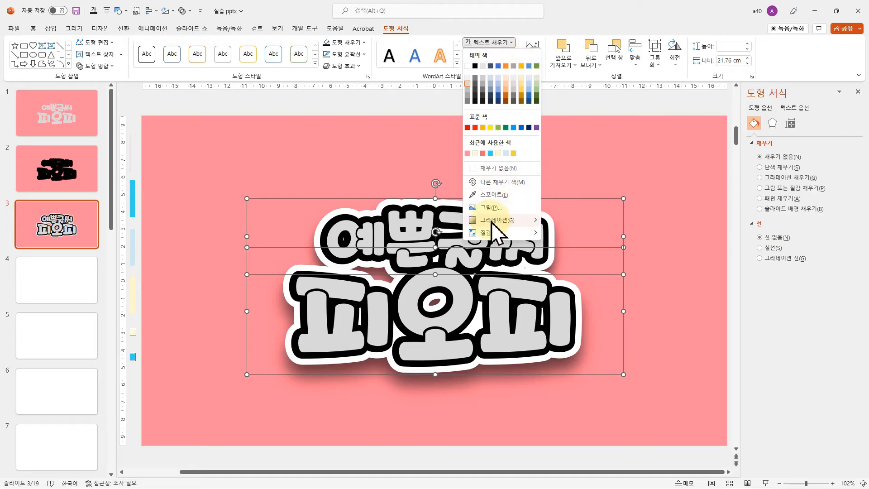
pyautogui.moveTo(490, 221)
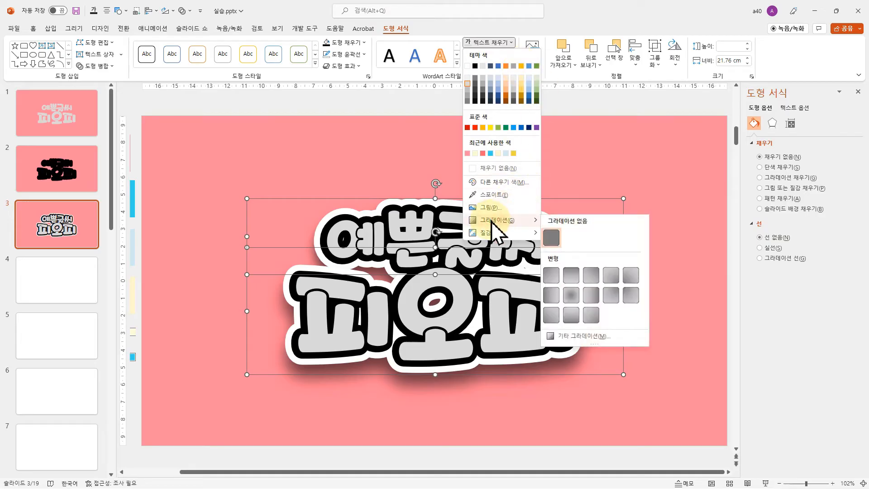
pyautogui.click(571, 314)
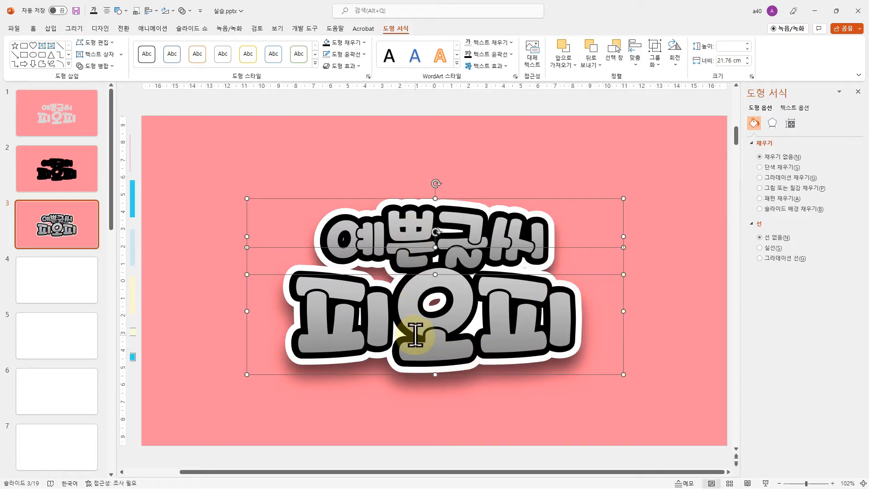
pyautogui.click(695, 279)
# Set the first gradient stop of the text 피오피 to coral, sampled from the coral swatch with the eyedropper
pyautogui.click(442, 218)
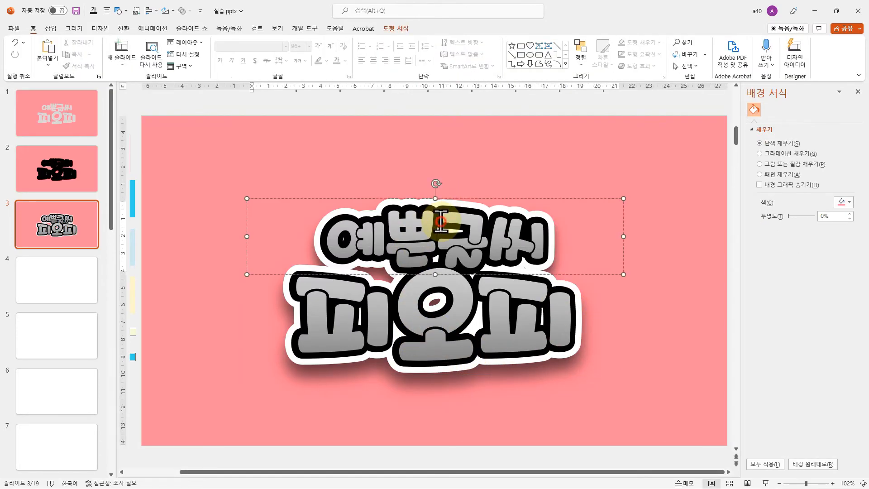
pyautogui.click(437, 308)
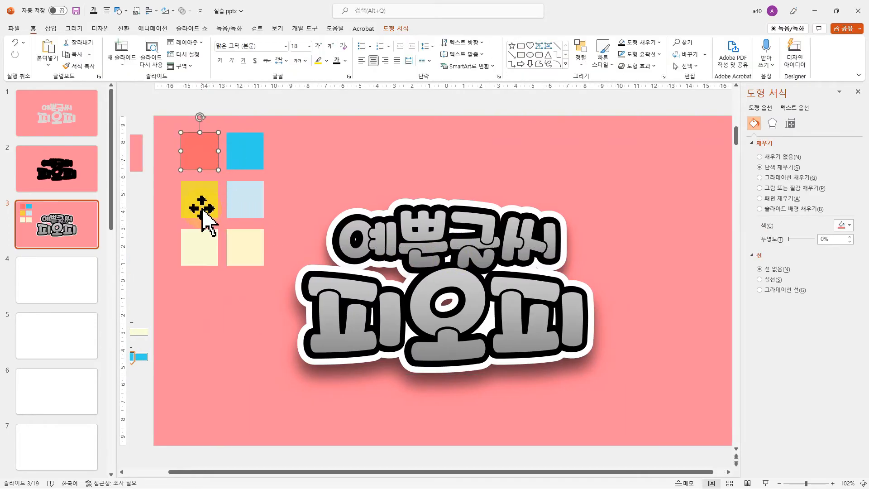
pyautogui.moveTo(316, 312); pyautogui.dragTo(559, 318)
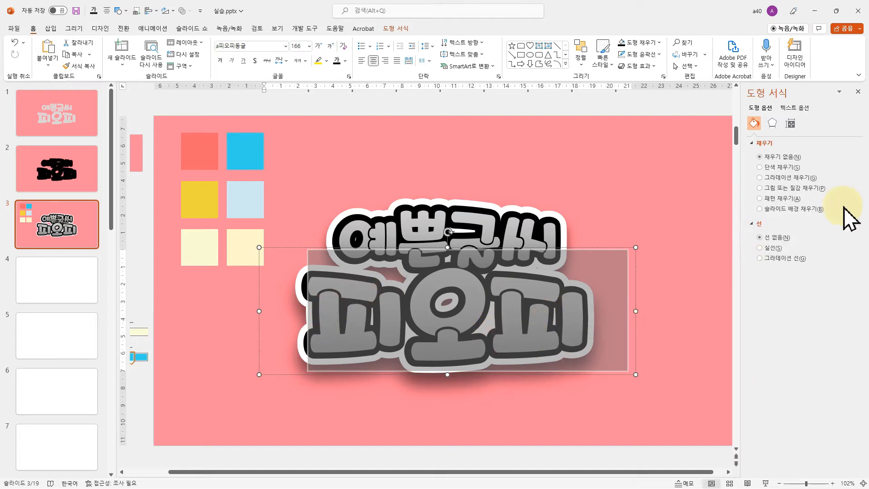
pyautogui.click(802, 110)
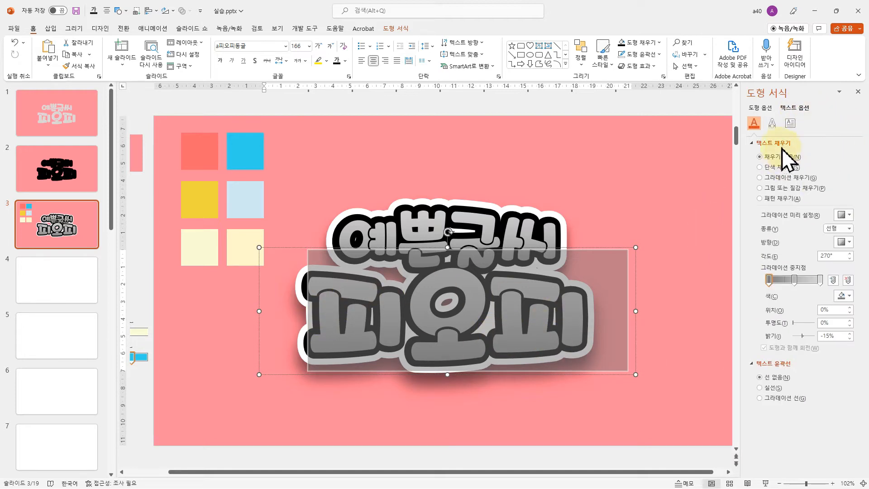
pyautogui.click(770, 281)
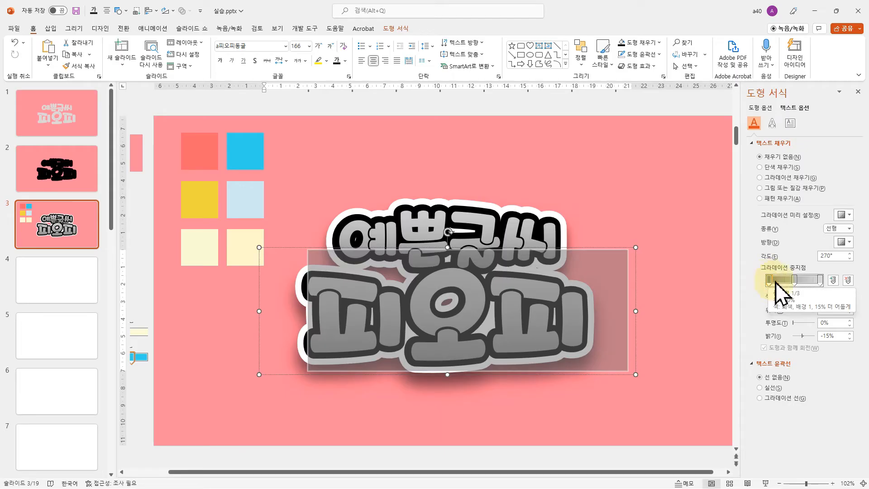
pyautogui.click(846, 296)
pyautogui.click(816, 433)
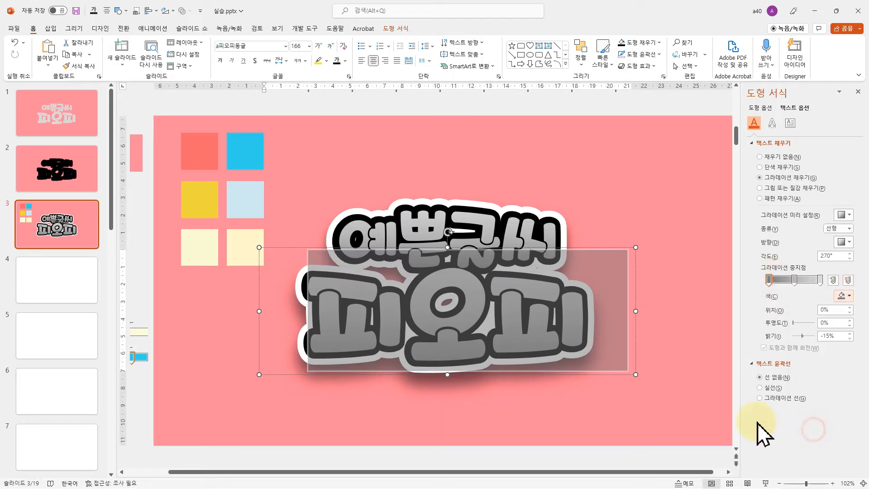
pyautogui.click(201, 146)
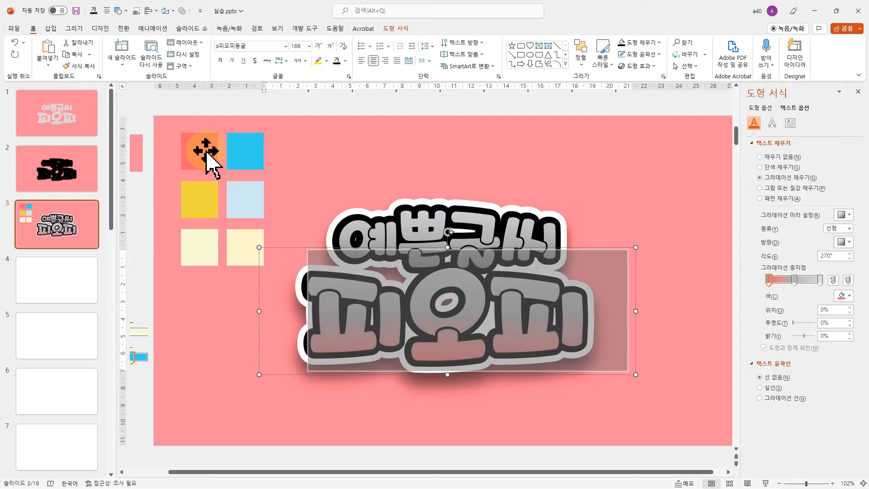
# Sample the yellow swatch for the middle gradient stop of 피오피 and the pale yellow swatch for the last stop
pyautogui.click(794, 280)
pyautogui.click(844, 296)
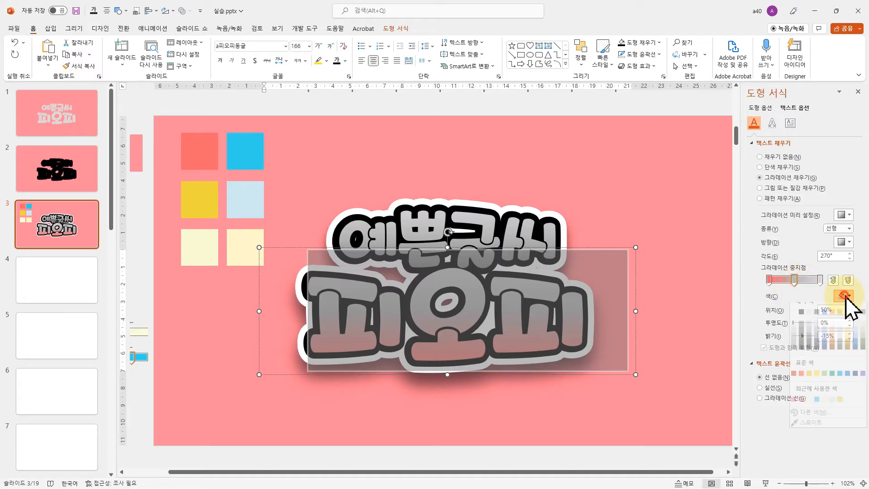
pyautogui.click(803, 440)
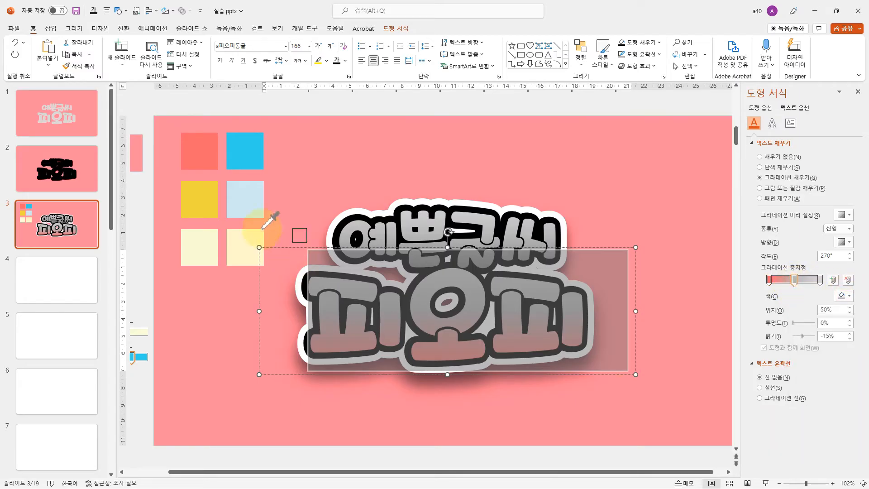
pyautogui.click(212, 198)
pyautogui.click(820, 280)
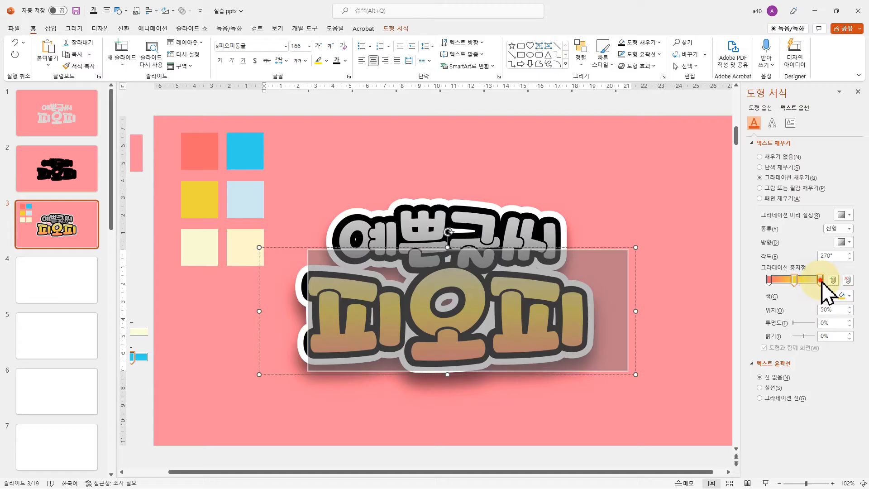
pyautogui.click(844, 296)
pyautogui.click(807, 430)
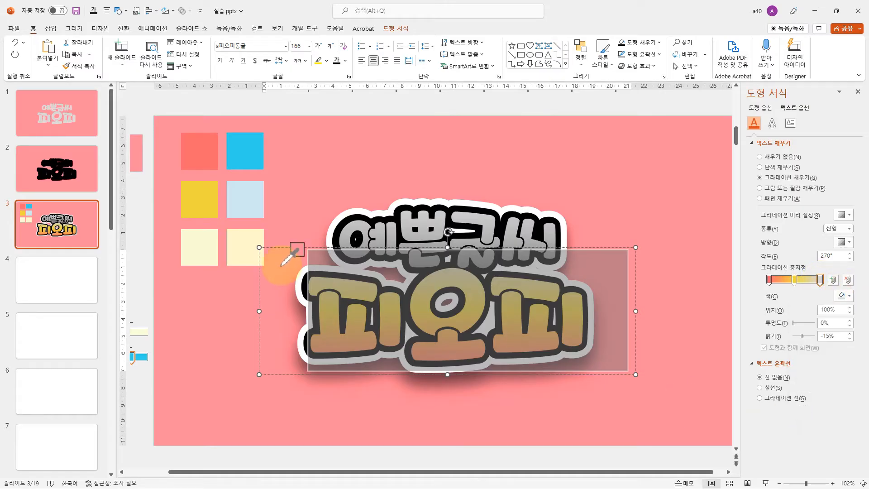
pyautogui.click(200, 246)
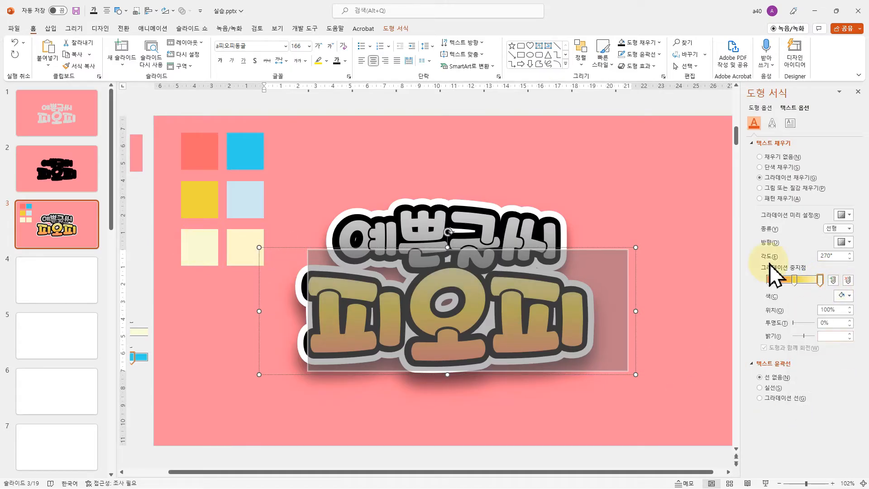
# Move the outer gradient stops of 피오피 inward, placing the pale yellow one at about 85%
pyautogui.moveTo(772, 280); pyautogui.dragTo(815, 282)
pyautogui.click(793, 281)
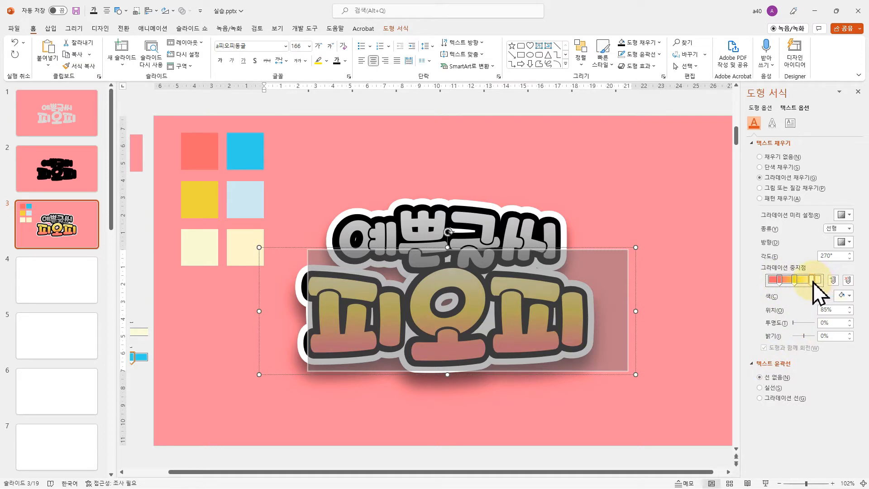
pyautogui.click(778, 280)
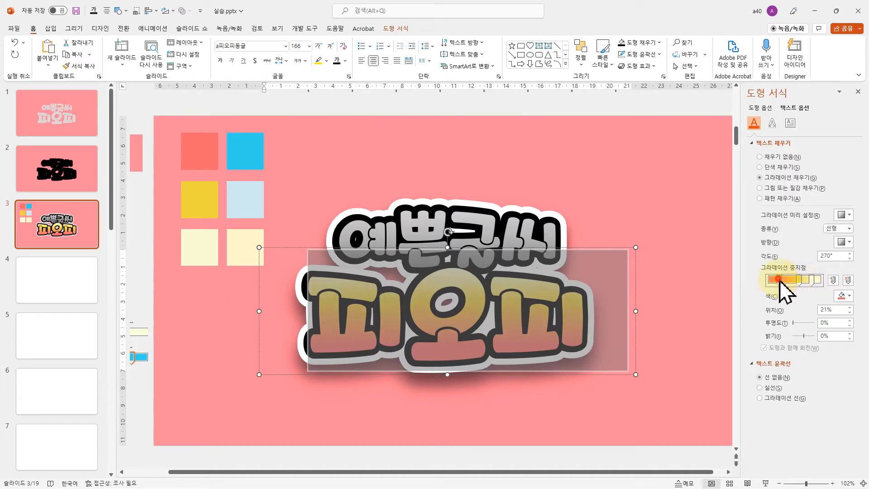
pyautogui.click(655, 366)
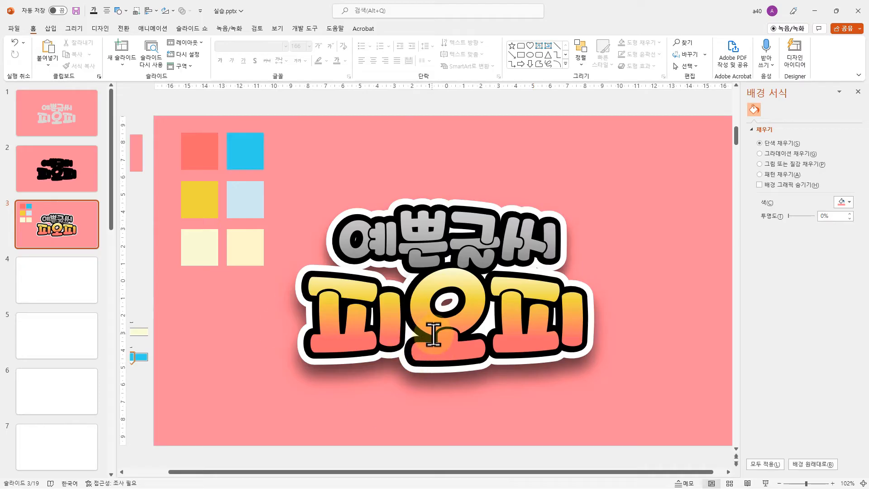
# Set the first gradient stop of the text 예쁜글씨 to cream, sampled from the cream swatch with the eyedropper
pyautogui.moveTo(355, 237); pyautogui.dragTo(549, 247)
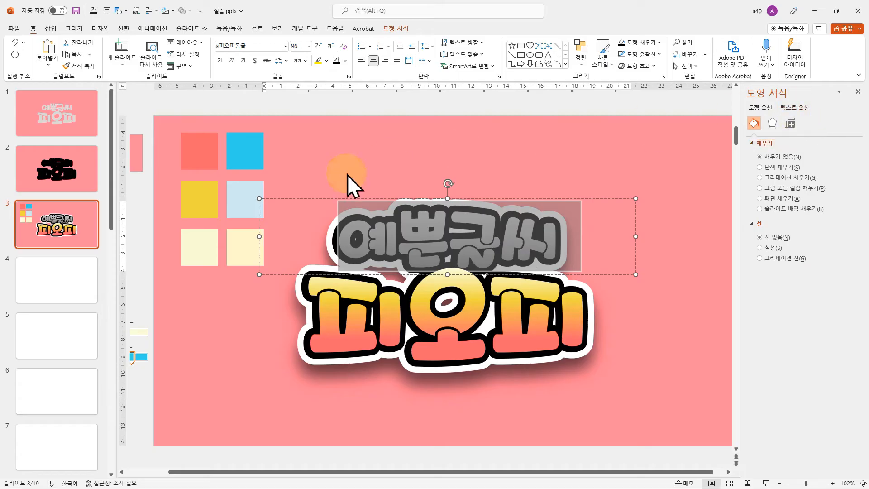
pyautogui.click(794, 108)
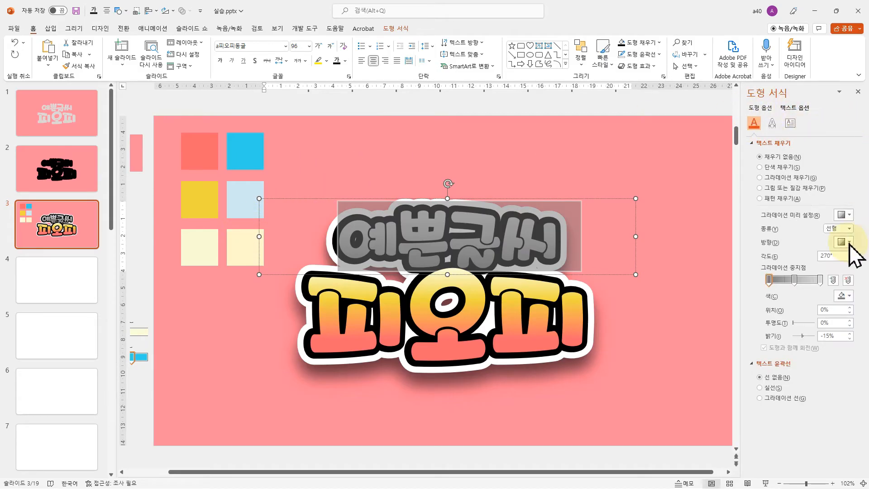
pyautogui.click(769, 280)
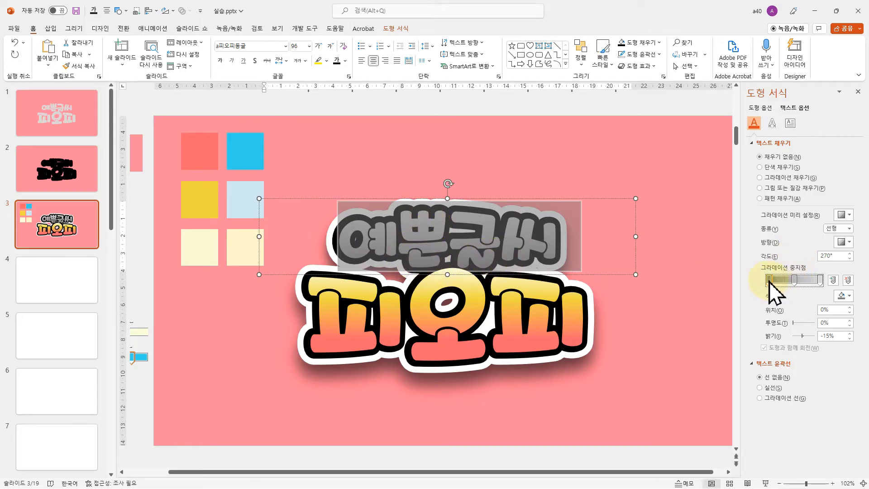
pyautogui.click(842, 295)
pyautogui.click(808, 429)
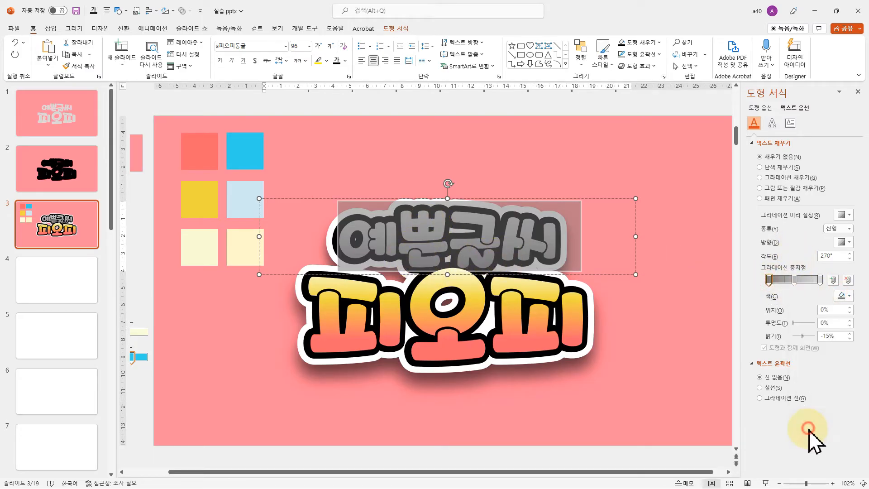
pyautogui.click(239, 250)
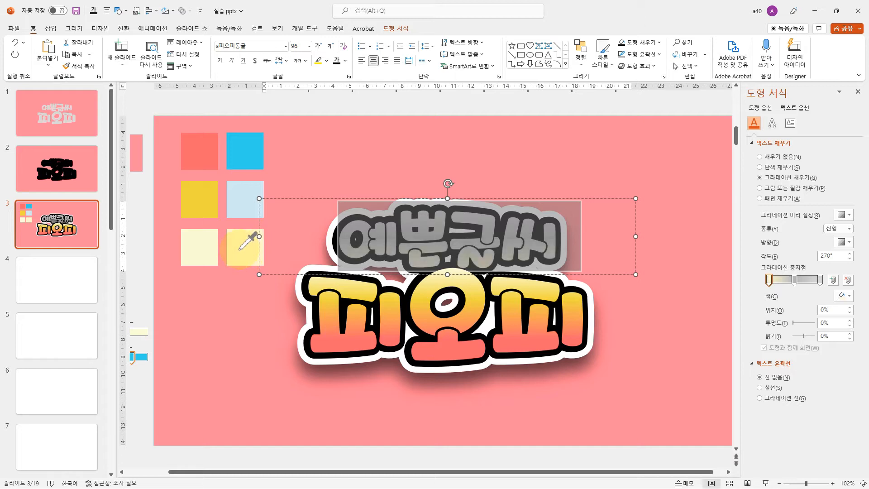
# Sample the pale blue swatch for the middle gradient stop of 예쁜글씨 and the bright blue swatch for the last stop
pyautogui.click(794, 281)
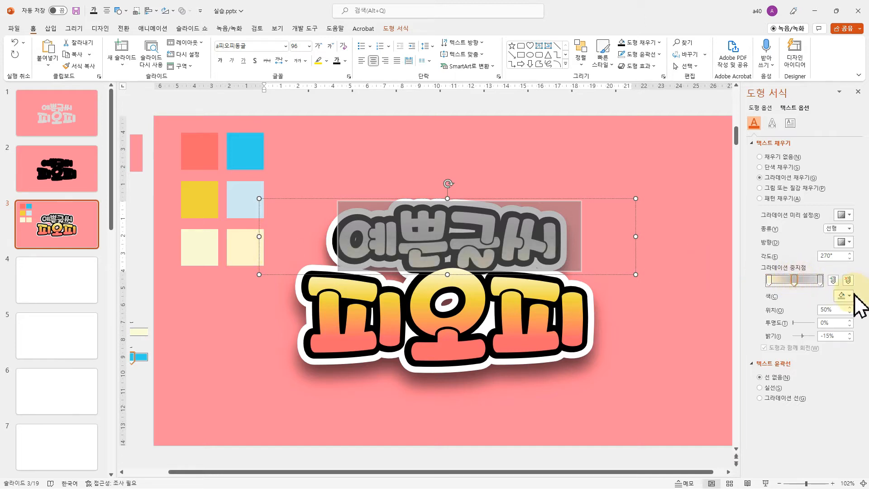
pyautogui.click(843, 295)
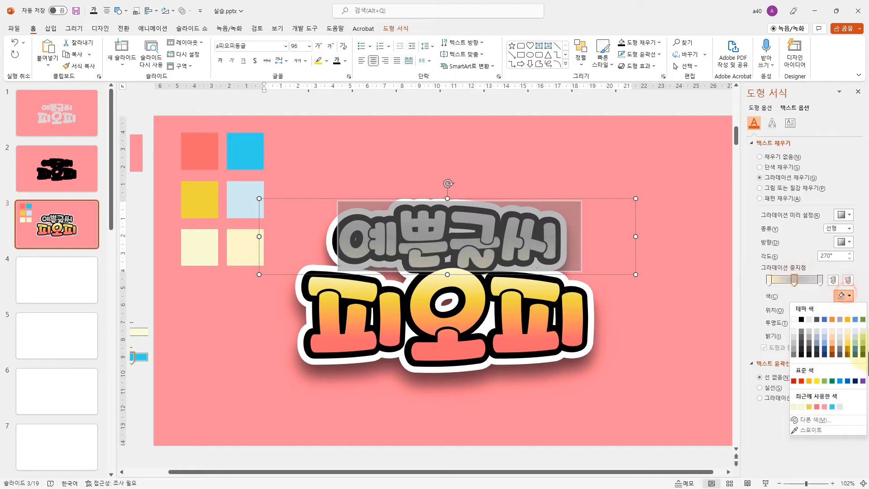
pyautogui.click(807, 430)
pyautogui.click(241, 199)
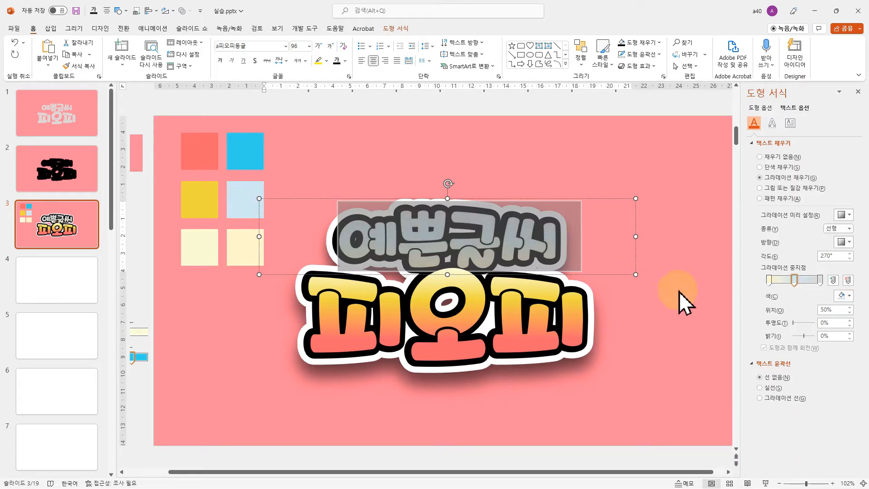
pyautogui.click(820, 281)
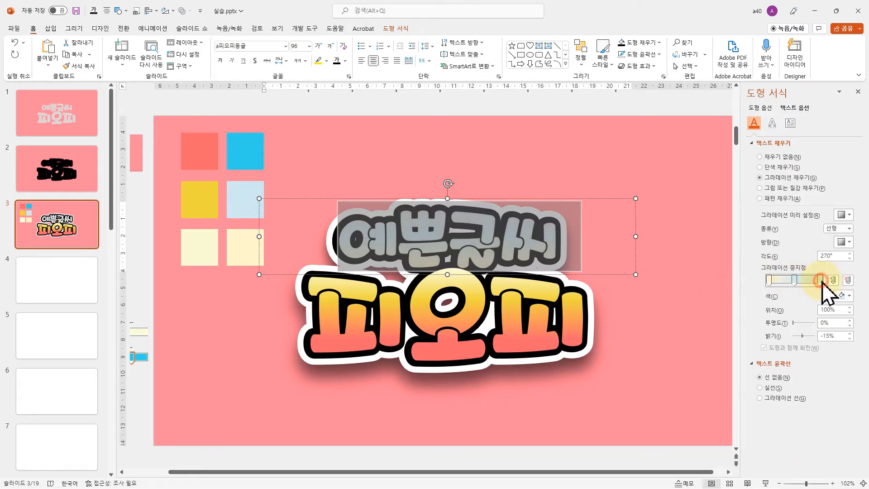
pyautogui.click(842, 295)
pyautogui.click(812, 430)
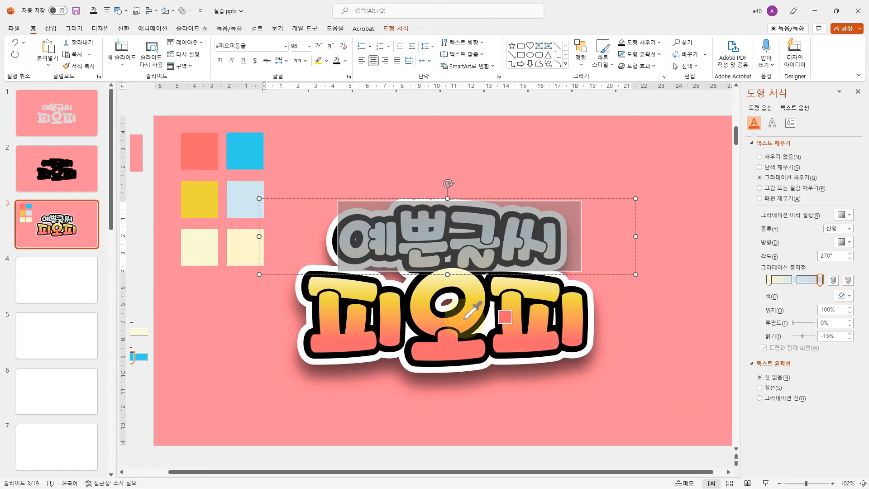
pyautogui.click(249, 148)
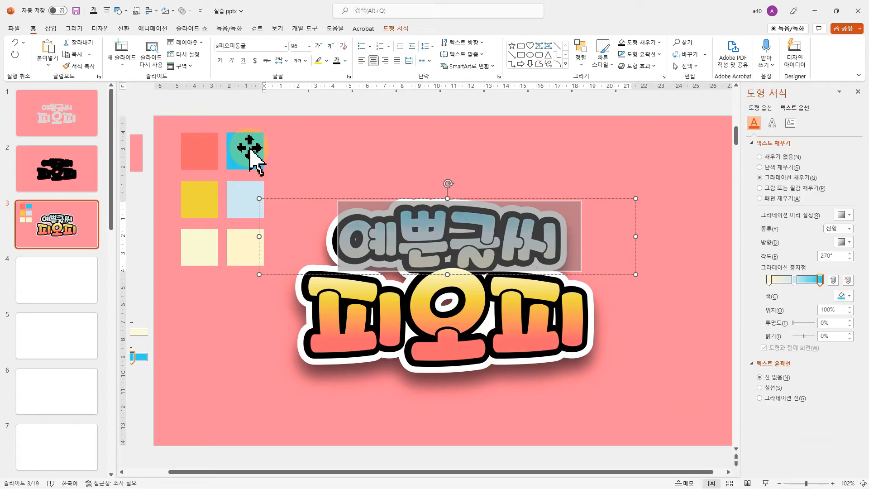
# Move the gradient stops of 예쁜글씨 inward, with the pale blue one at about 54%, and preview the slide in full screen
pyautogui.moveTo(817, 281); pyautogui.dragTo(788, 281)
pyautogui.click(640, 312)
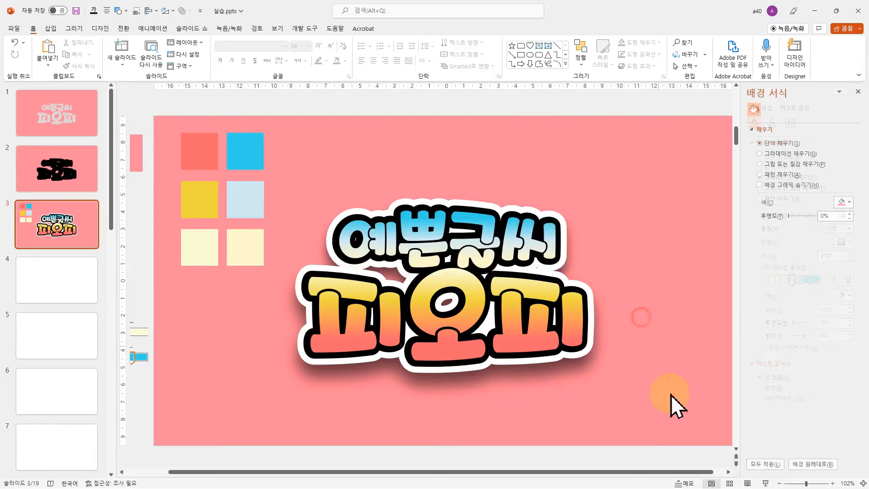
pyautogui.moveTo(384, 235); pyautogui.dragTo(538, 247)
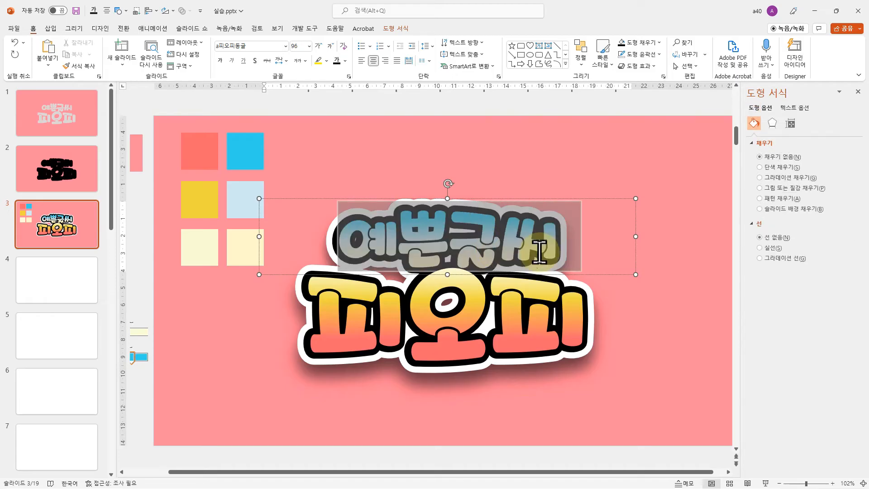
pyautogui.click(796, 109)
pyautogui.moveTo(780, 279); pyautogui.dragTo(794, 280)
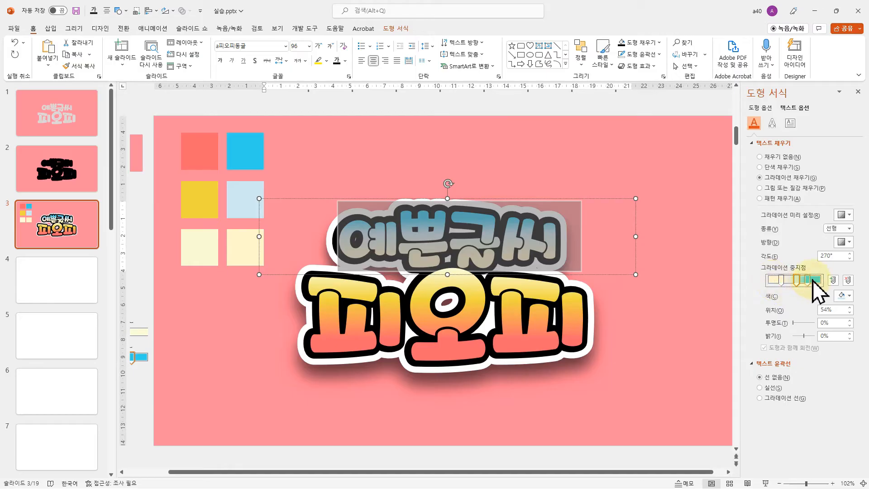
pyautogui.click(795, 279)
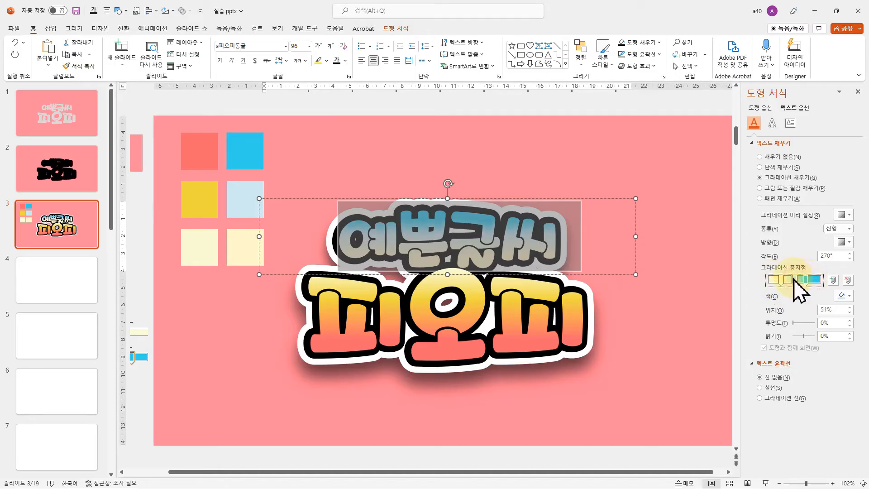
pyautogui.click(765, 483)
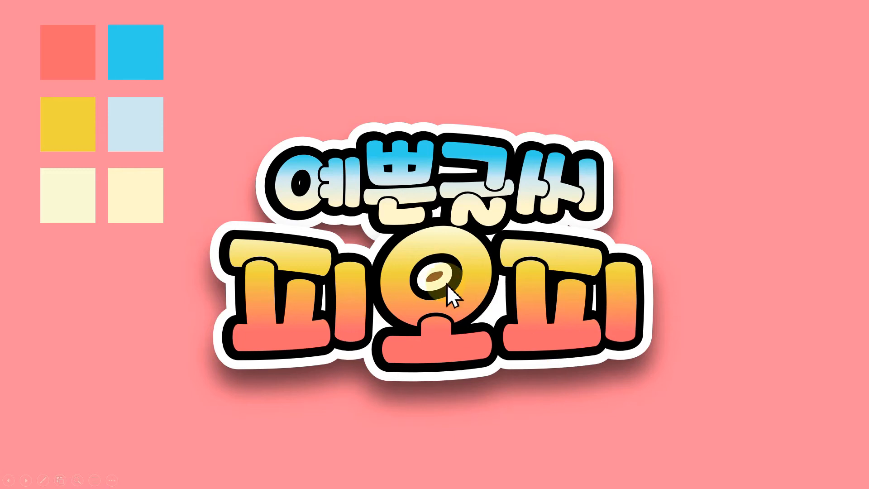
pyautogui.press('Escape')
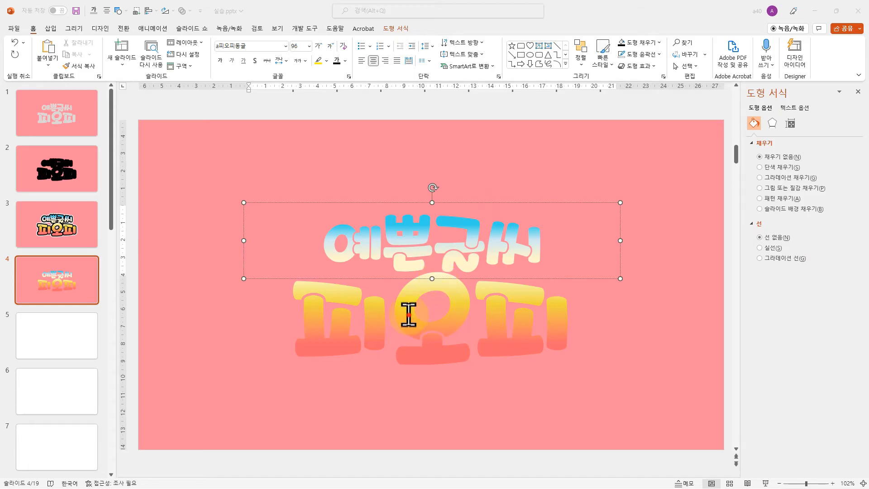
# Search the stock icons for 별 and insert the solid three-star icon on slide 4
pyautogui.keyDown('shift'); pyautogui.click(423, 310); pyautogui.keyUp('shift')
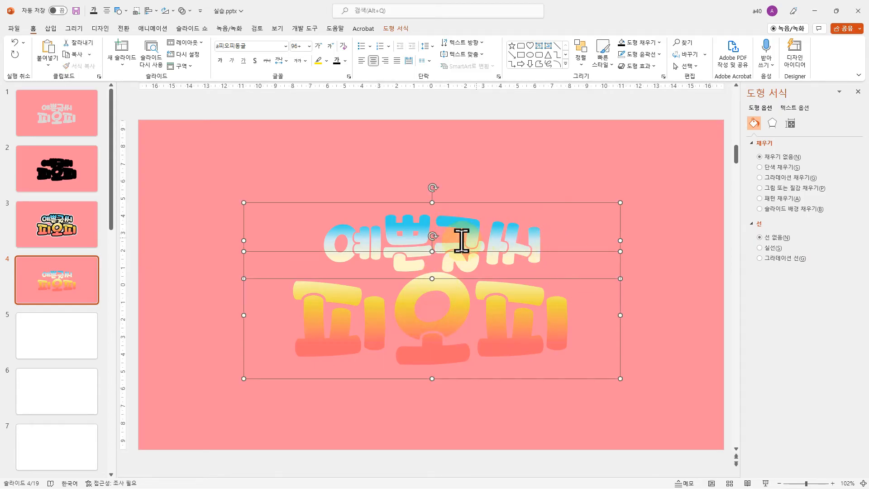
pyautogui.click(341, 162)
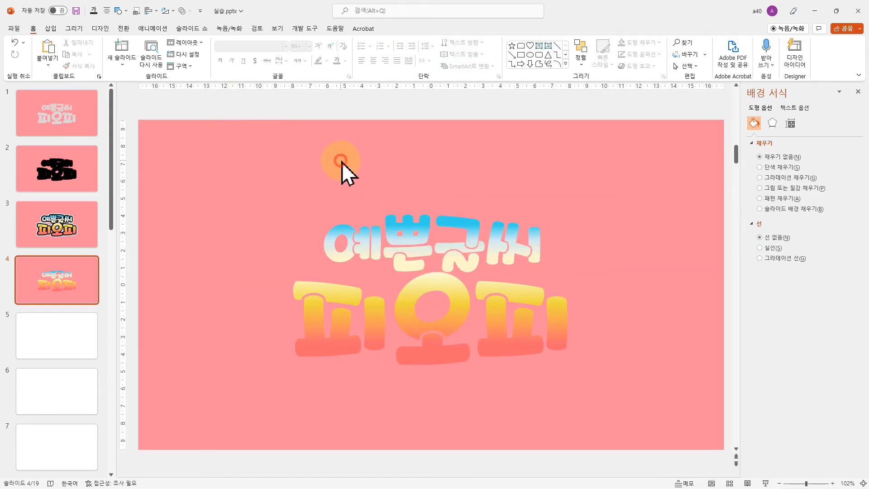
pyautogui.click(50, 28)
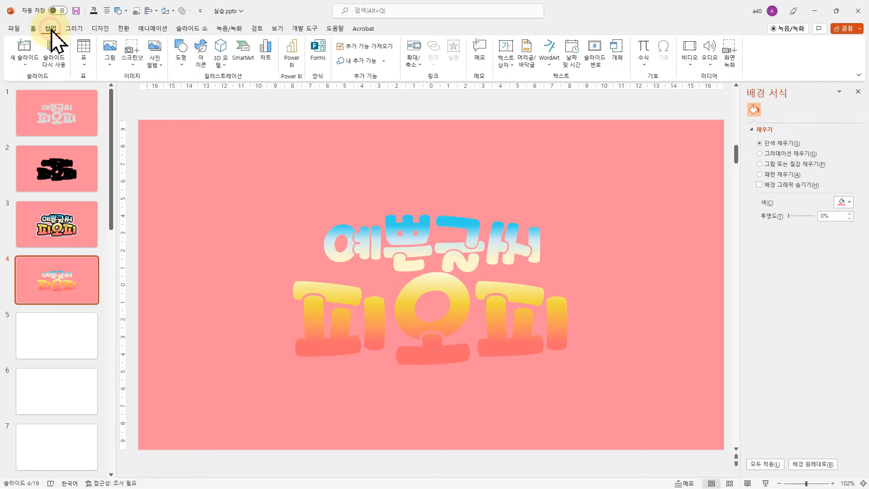
pyautogui.click(201, 67)
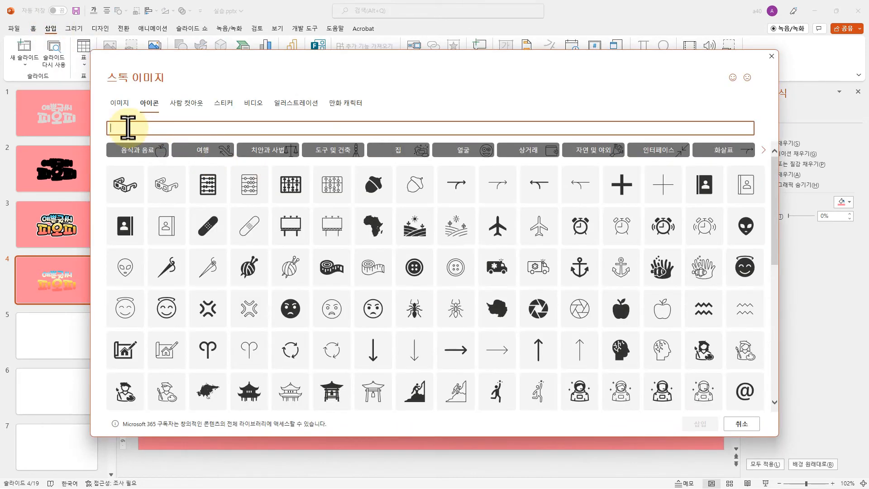
pyautogui.write('별')
pyautogui.press('Return')
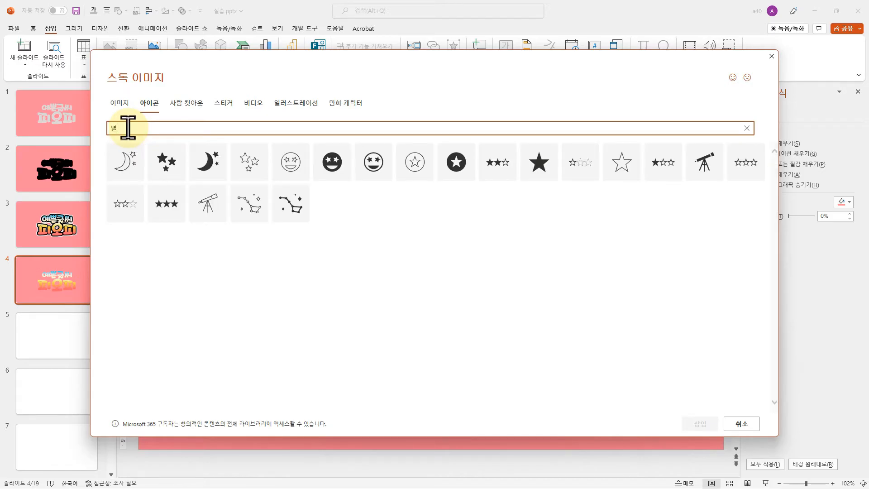
pyautogui.click(156, 165)
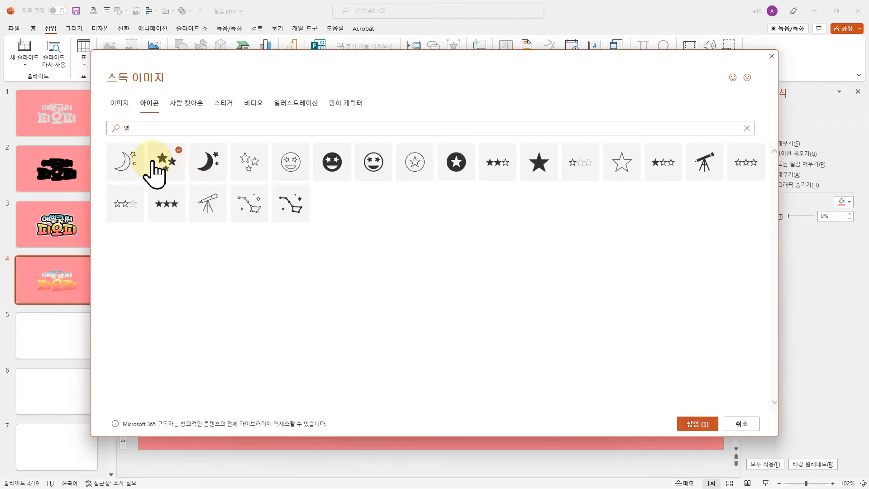
pyautogui.click(695, 427)
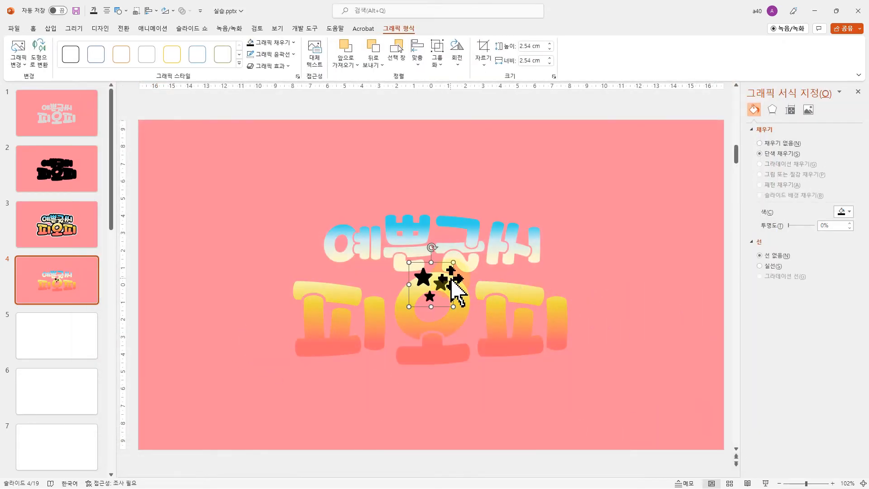
# Enlarge the star icon to about 4.36 cm on the empty area beside the lettering and ungroup it into separate drawing shapes
pyautogui.moveTo(451, 278); pyautogui.dragTo(242, 256)
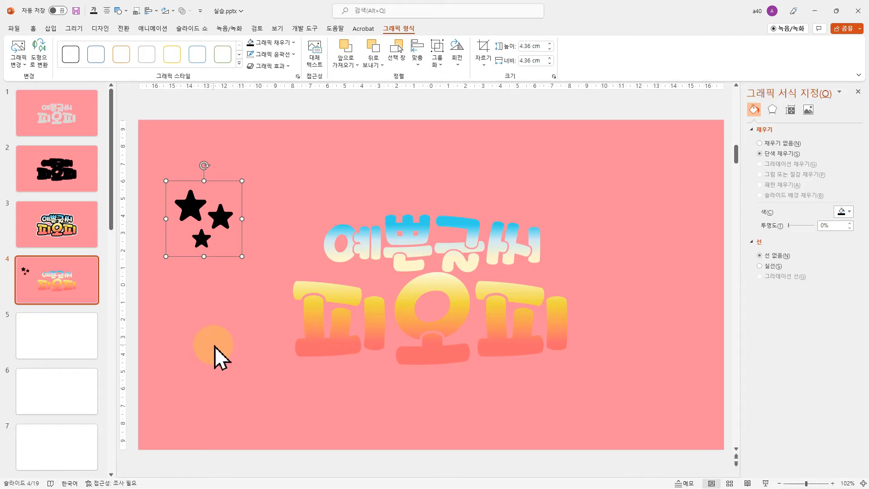
pyautogui.hotkey('ctrl', 'shift', 'g')
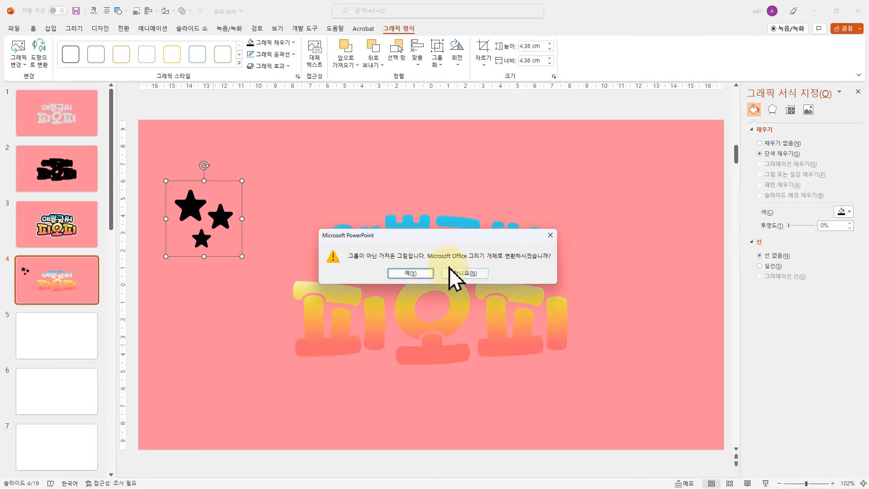
pyautogui.click(403, 274)
pyautogui.click(246, 339)
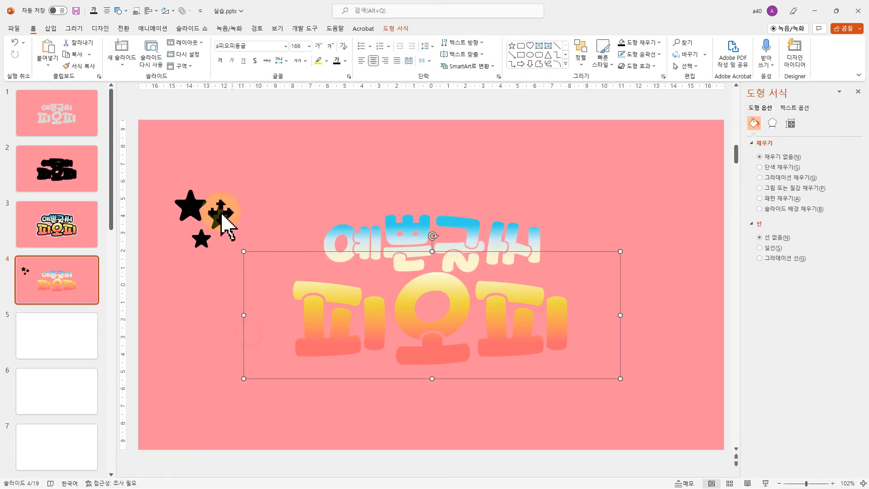
# Place the largest star just left of 예쁜글씨, tilted and slightly enlarged
pyautogui.click(186, 201)
pyautogui.moveTo(184, 204); pyautogui.dragTo(288, 245)
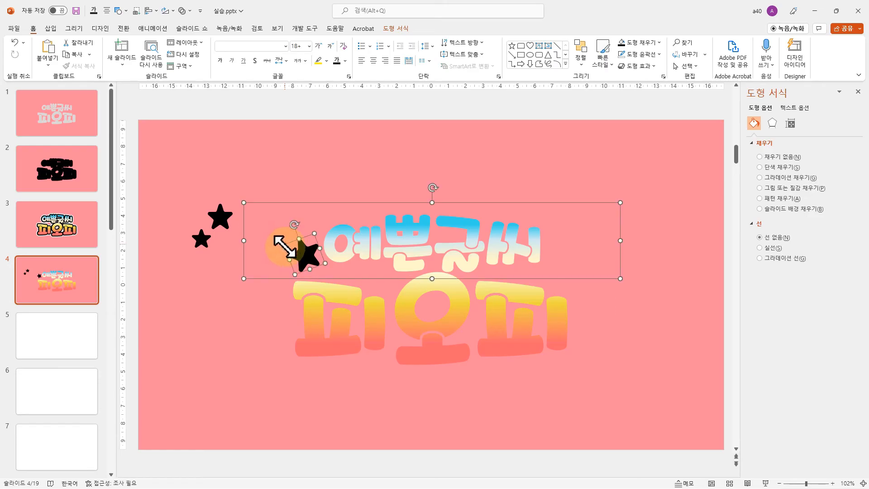
pyautogui.click(335, 127)
pyautogui.click(306, 250)
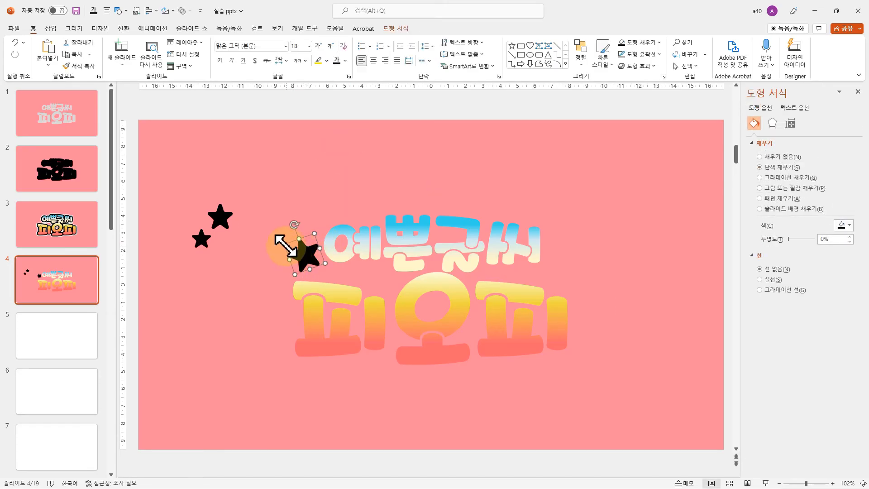
pyautogui.moveTo(284, 244); pyautogui.dragTo(306, 258)
# Place the second star, enlarged and tilted, to the right of 예쁜글씨 and the enlarged third star left of 피오피
pyautogui.moveTo(232, 223); pyautogui.dragTo(565, 264)
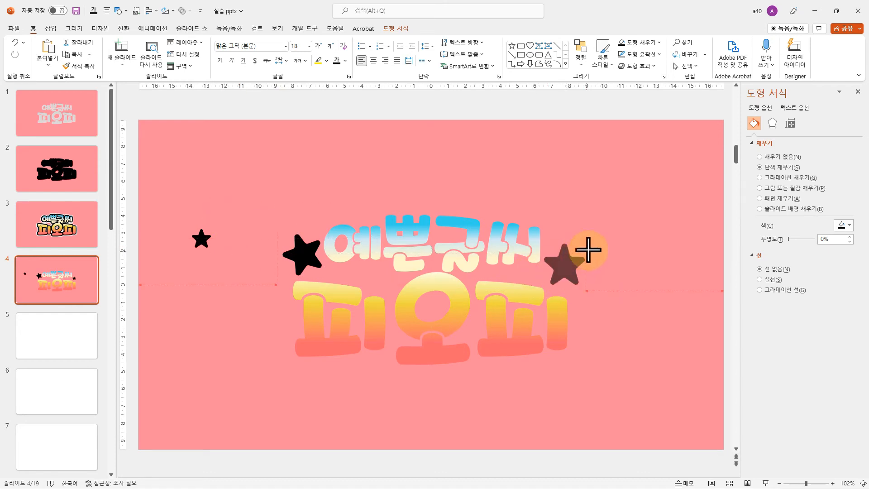
pyautogui.moveTo(567, 230); pyautogui.dragTo(564, 270)
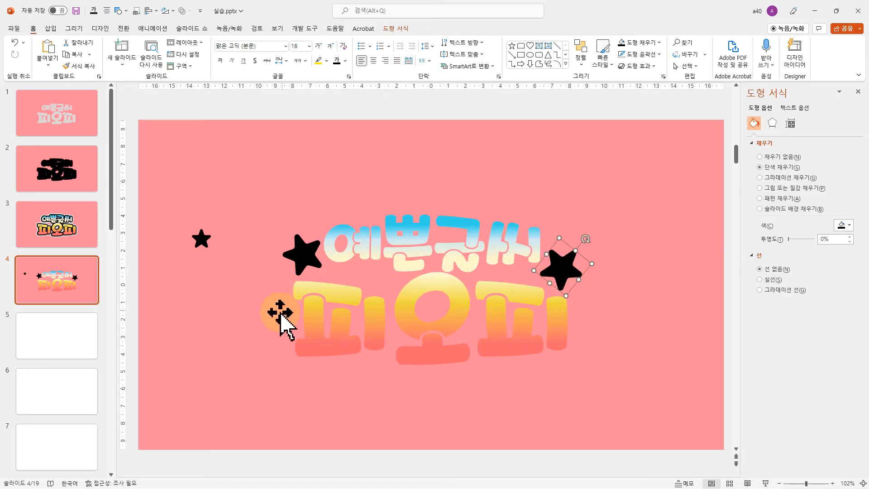
pyautogui.moveTo(203, 242); pyautogui.dragTo(284, 324)
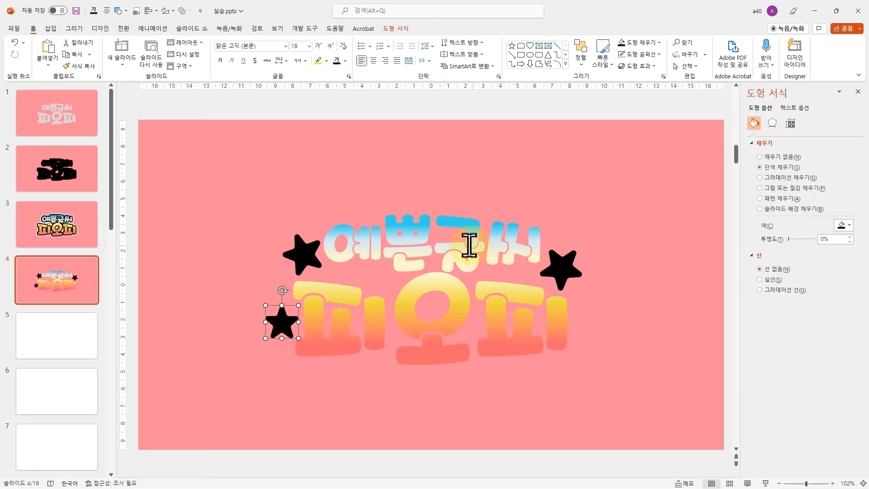
# Duplicate slide 4, compare the original with its copy, and open the copy on slide 5
pyautogui.click(449, 241)
pyautogui.click(55, 284)
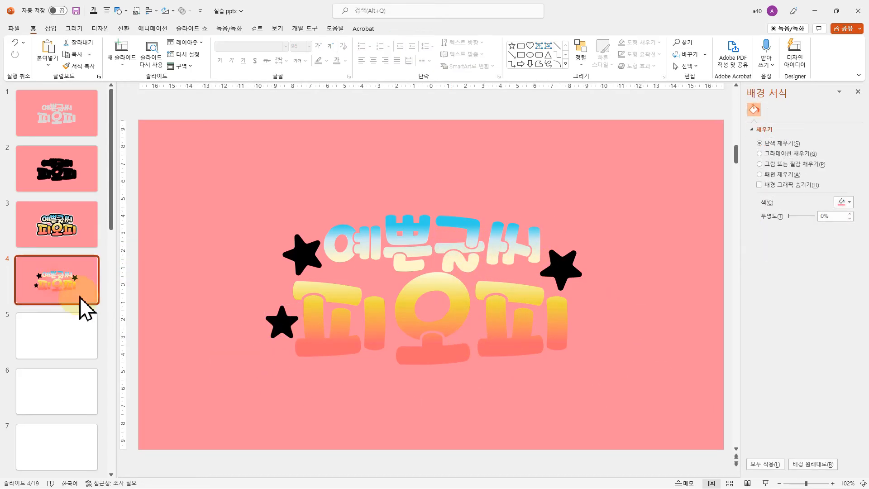
pyautogui.hotkey('ctrl', 'd')
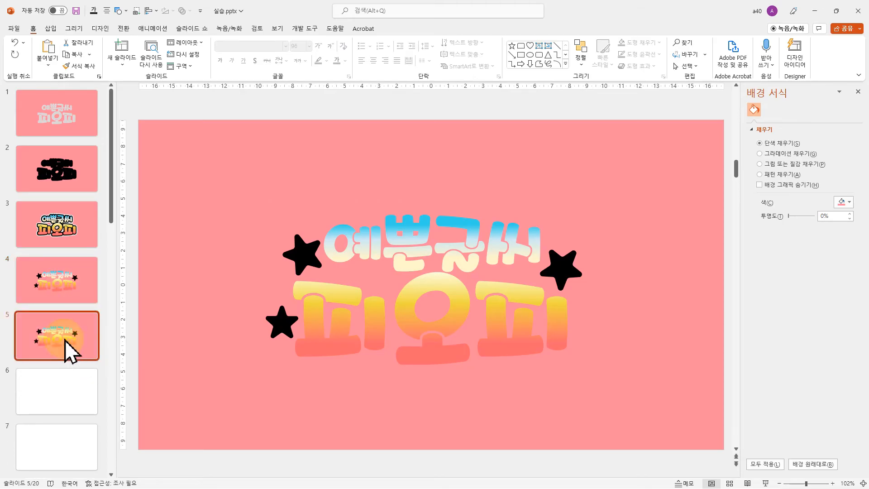
pyautogui.click(52, 284)
pyautogui.click(58, 338)
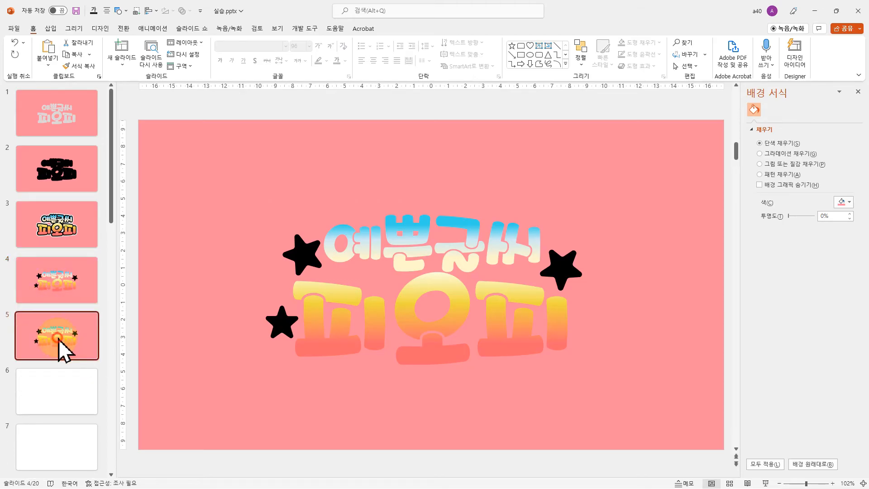
pyautogui.click(50, 284)
pyautogui.click(58, 339)
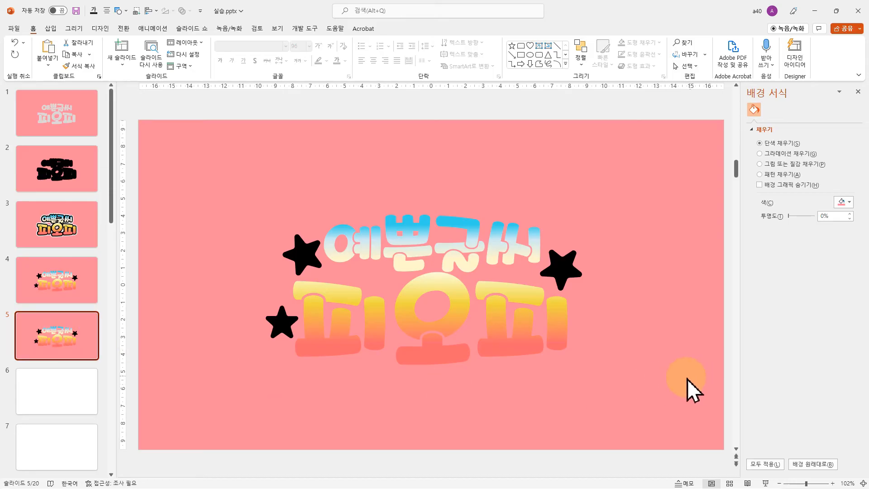
# Merge both text boxes and all three stars on slide 5 into one black shape with Union (통합)
pyautogui.moveTo(688, 389); pyautogui.dragTo(140, 131)
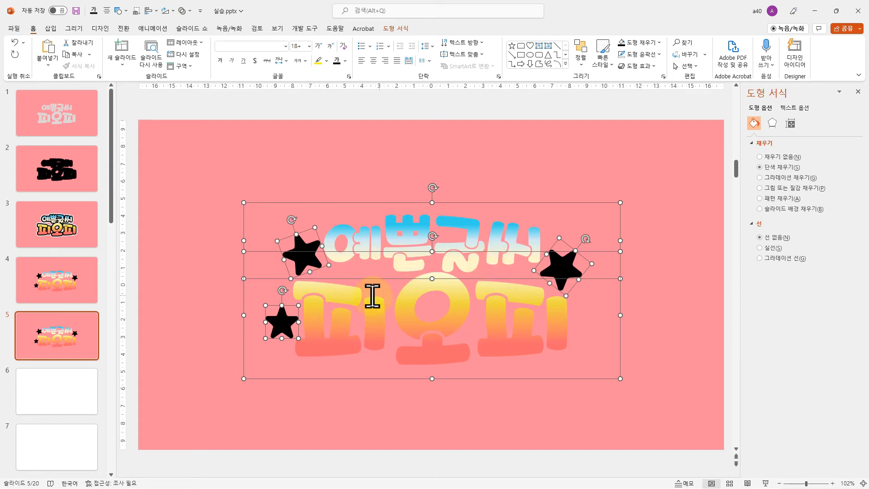
pyautogui.click(395, 29)
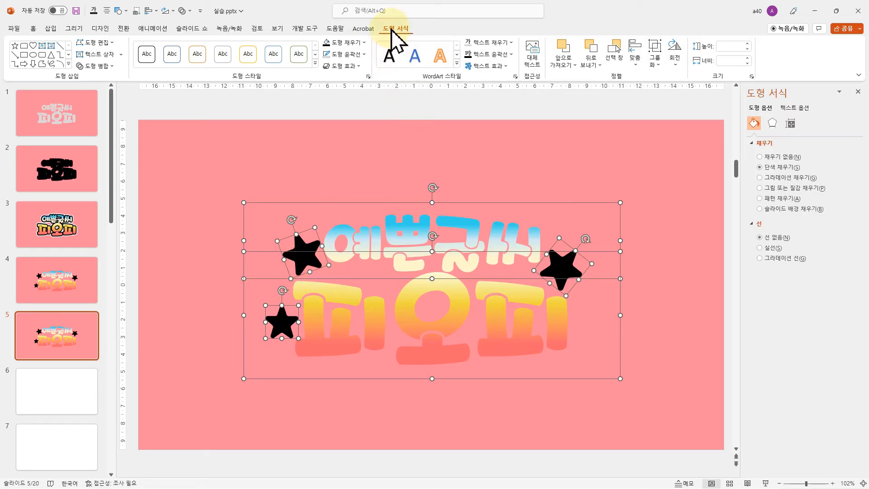
pyautogui.click(98, 68)
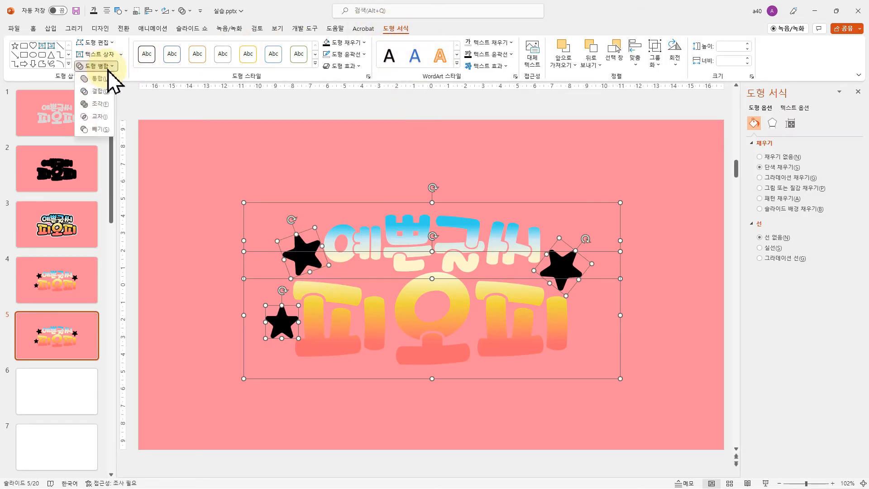
pyautogui.click(102, 79)
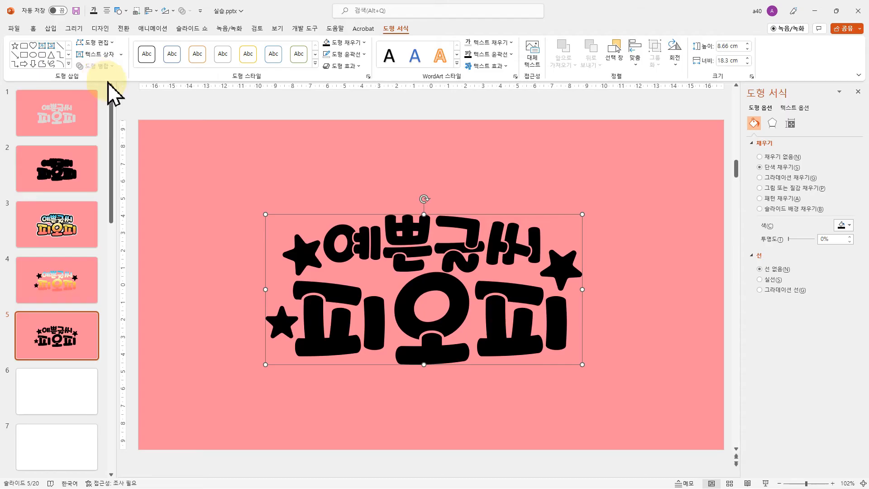
pyautogui.click(450, 420)
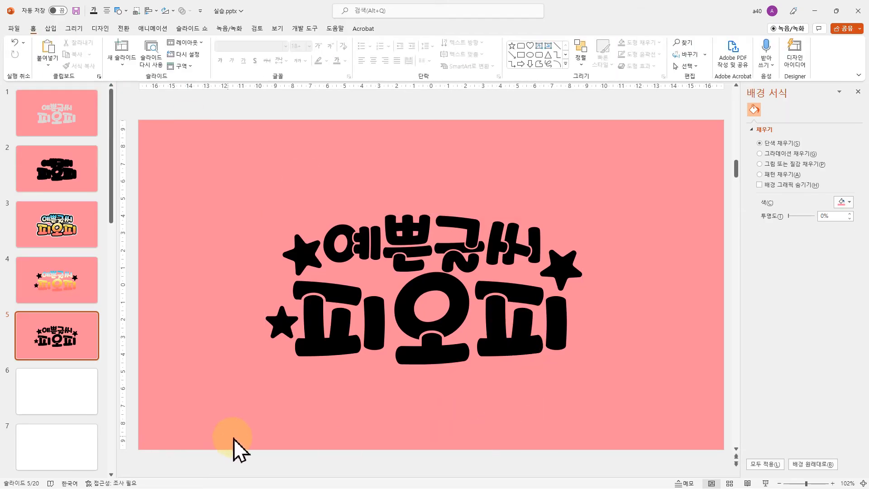
# Give the merged lettering-and-stars shape on slide 5 a solid black outline 20 pt wide
pyautogui.click(445, 345)
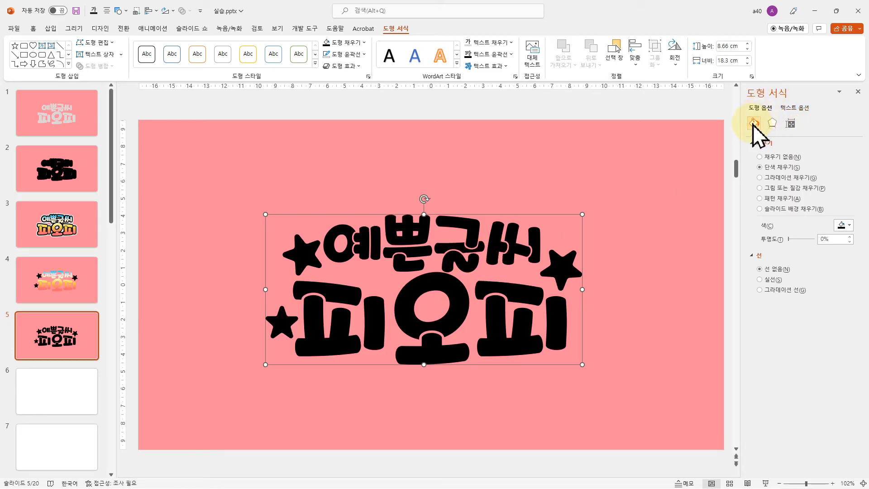
pyautogui.click(770, 279)
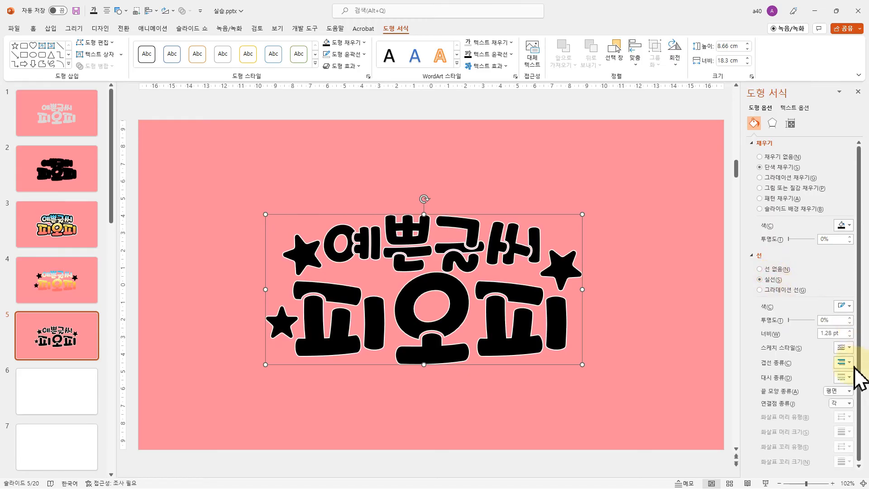
pyautogui.click(844, 305)
pyautogui.click(803, 331)
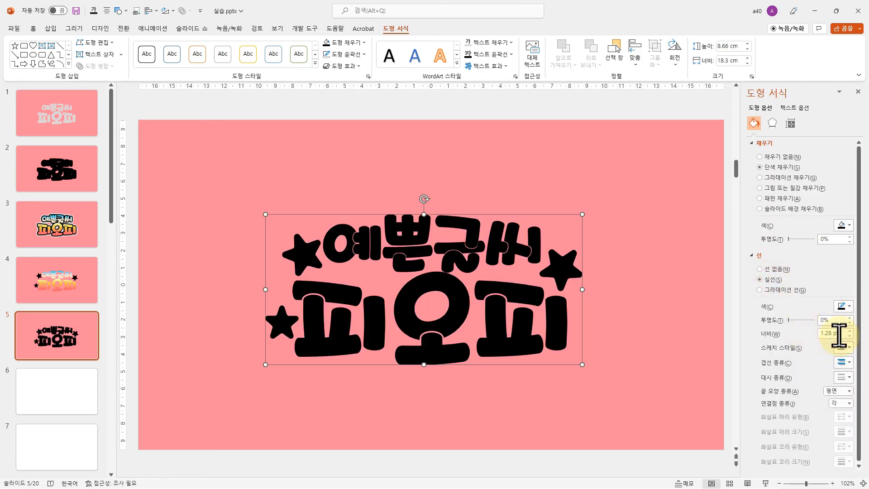
pyautogui.click(842, 332)
pyautogui.write('20')
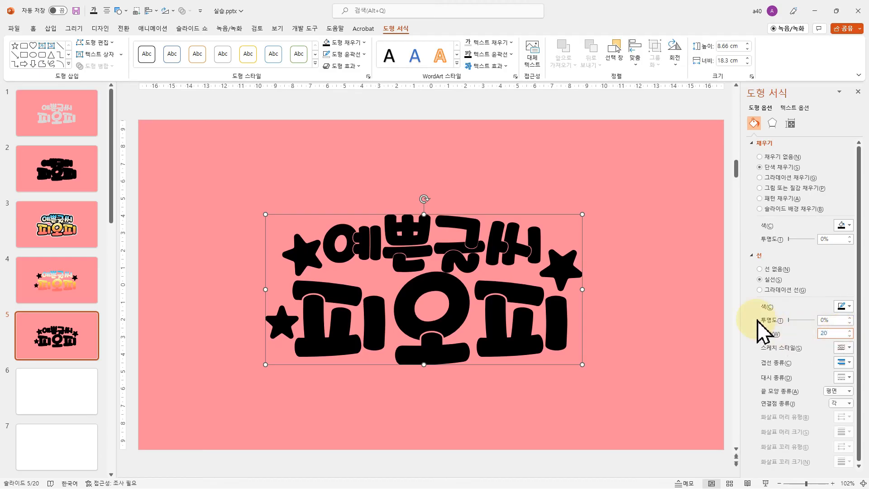
pyautogui.press('Return')
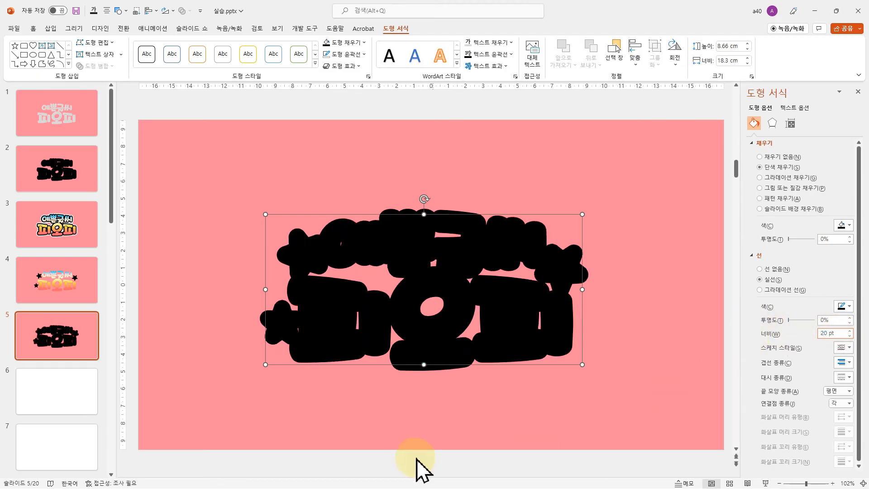
# Duplicate slide 5 and give the merged shape on the copy, slide 6, a white outline 40 pt wide
pyautogui.click(69, 339)
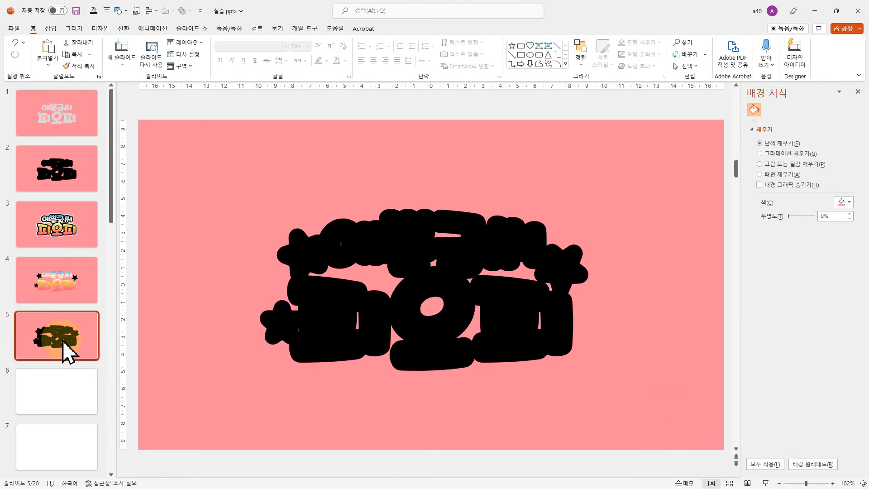
pyautogui.hotkey('ctrl', 'd')
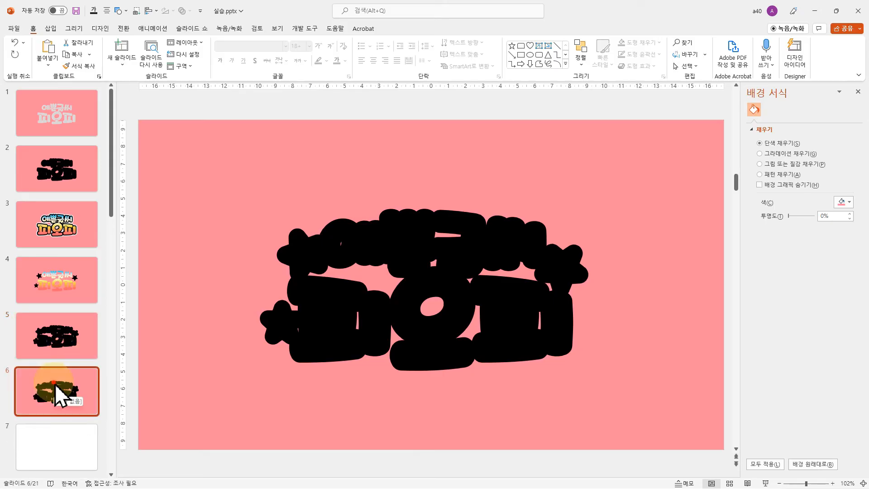
pyautogui.click(345, 325)
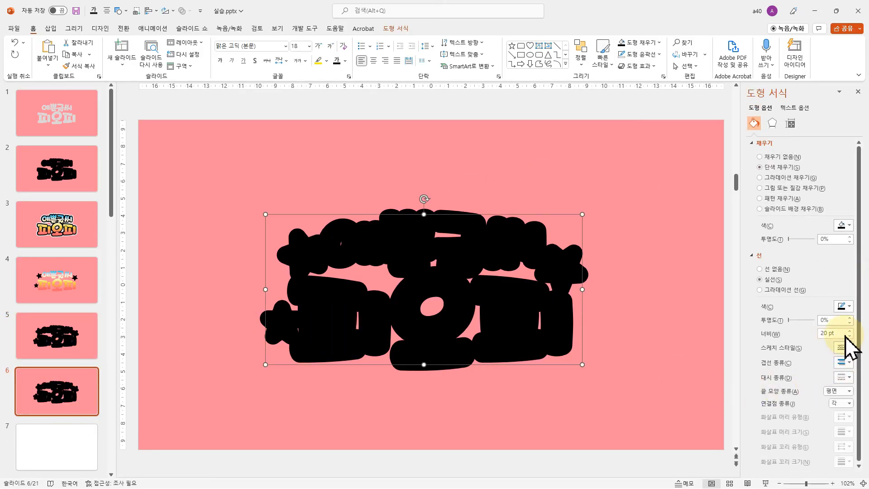
pyautogui.click(845, 307)
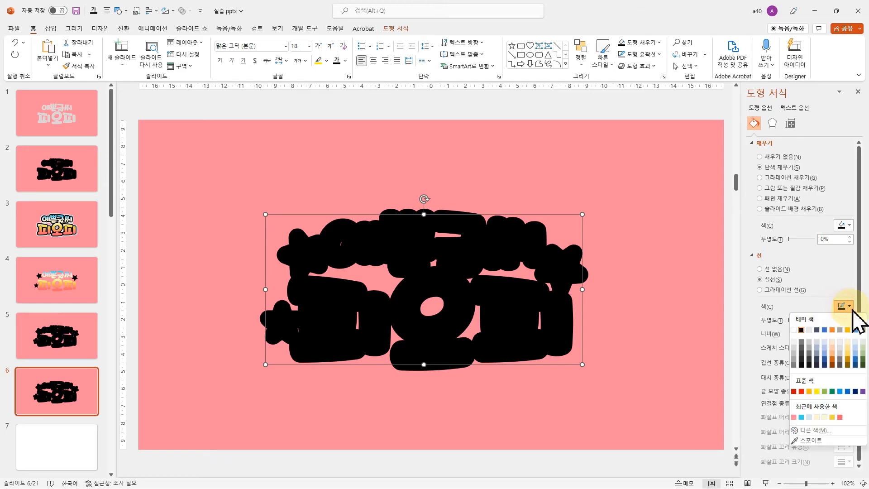
pyautogui.click(794, 330)
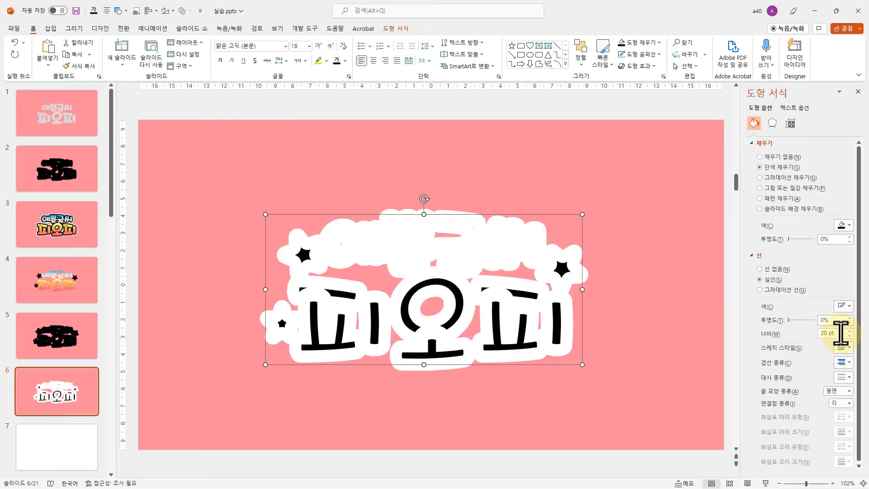
pyautogui.write('40')
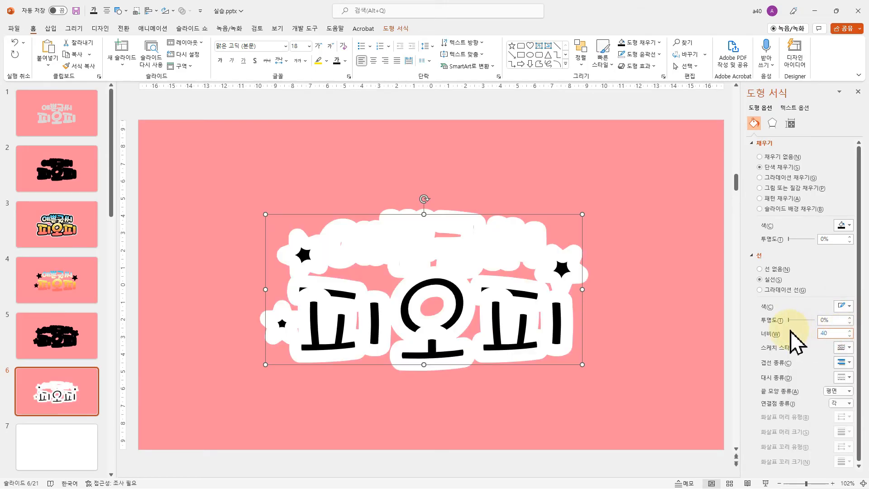
pyautogui.press('Return')
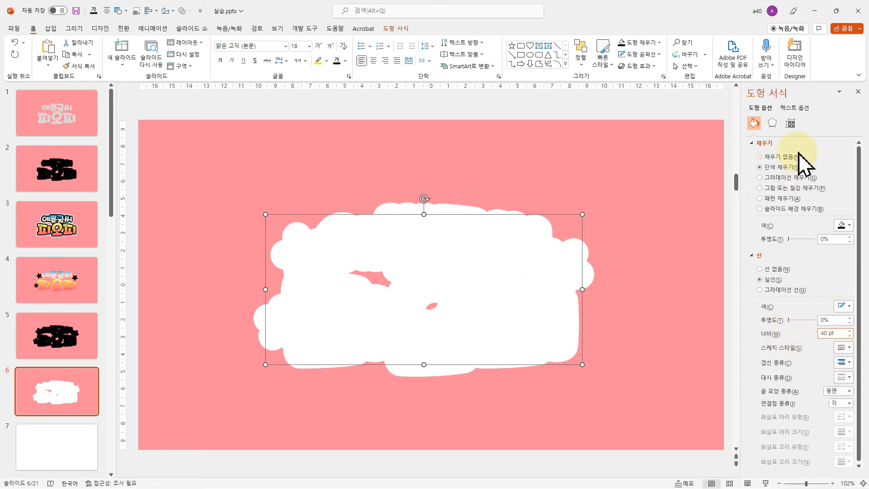
# Add an outer shadow to the white shape at 90° with 43% transparency, 14 pt blur and 14 pt distance
pyautogui.click(771, 123)
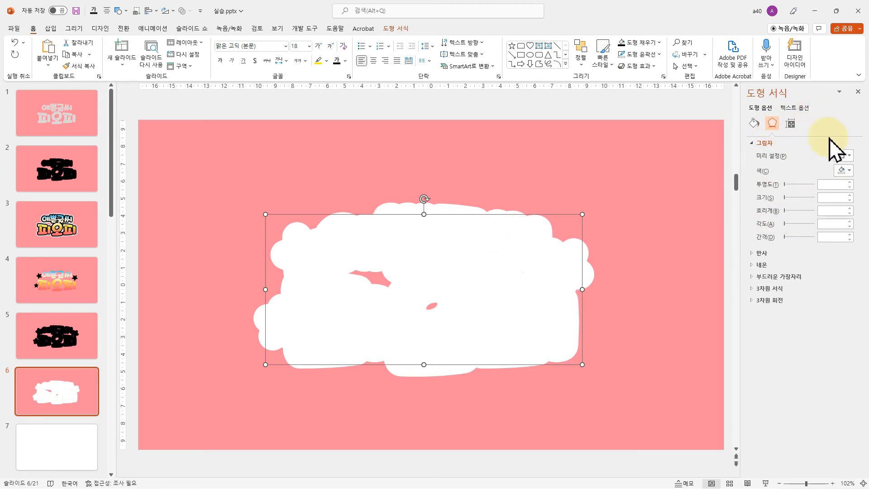
pyautogui.click(849, 155)
pyautogui.click(832, 230)
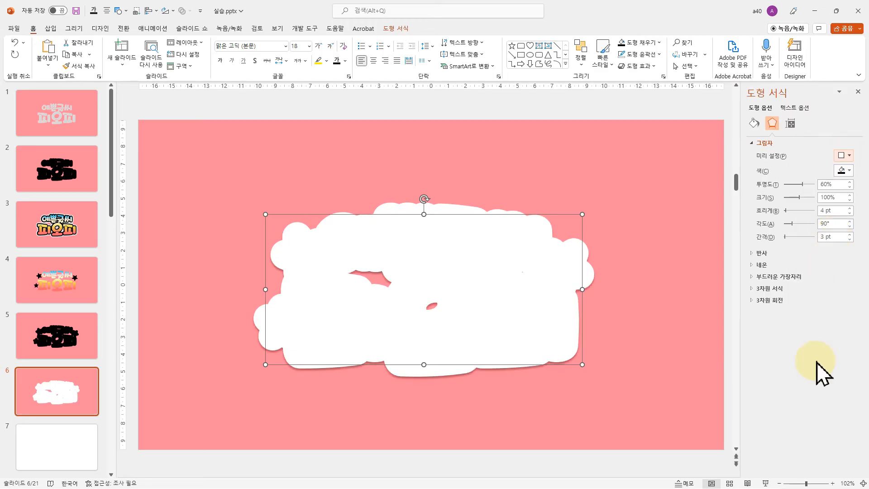
pyautogui.moveTo(804, 184); pyautogui.dragTo(790, 212)
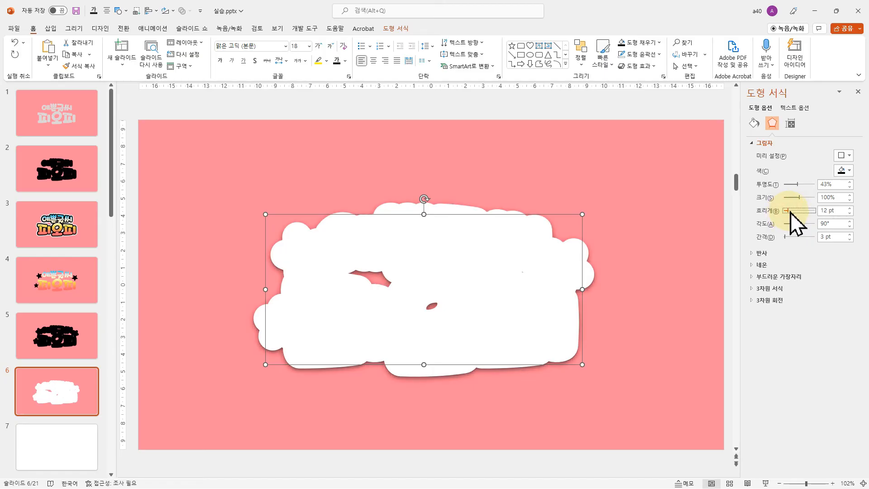
pyautogui.click(847, 234)
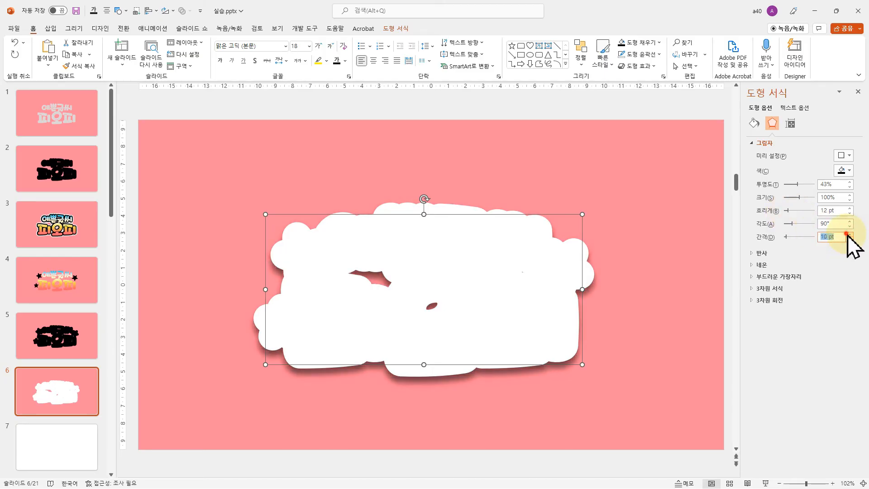
pyautogui.click(847, 235)
pyautogui.click(847, 234)
pyautogui.click(788, 211)
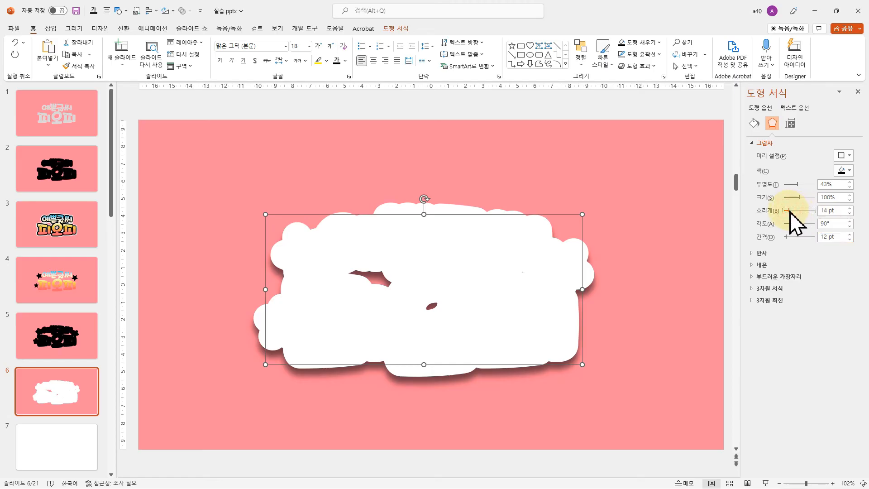
pyautogui.click(849, 235)
pyautogui.click(849, 235)
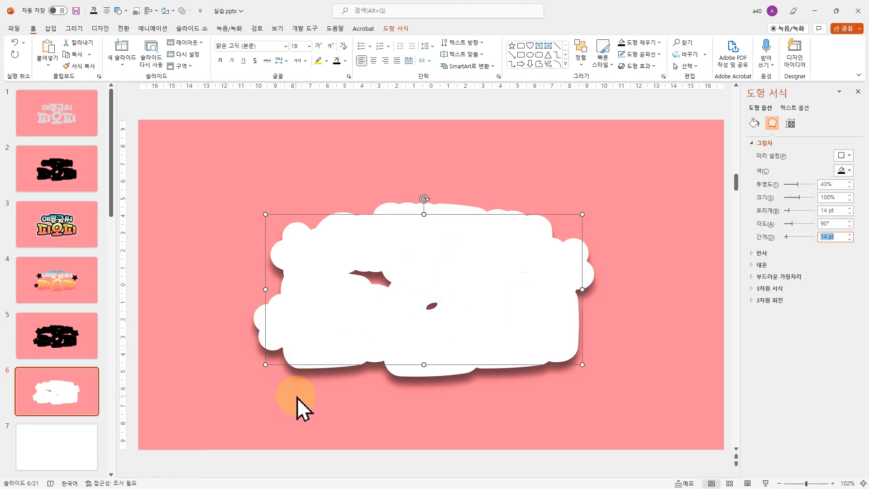
# Copy the black outlined shape from slide 5 onto slide 6, aligned over the white shape
pyautogui.click(39, 348)
pyautogui.click(413, 240)
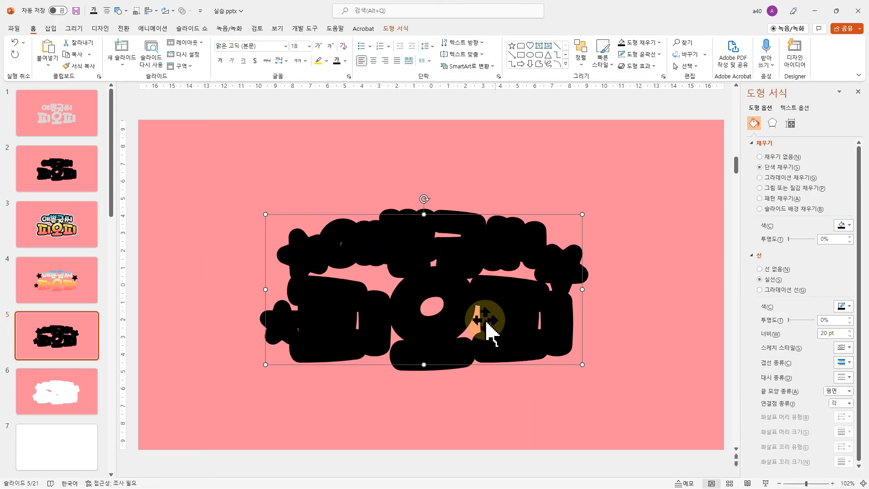
pyautogui.click(55, 394)
pyautogui.hotkey('ctrl', 'v')
pyautogui.moveTo(508, 294); pyautogui.dragTo(503, 286)
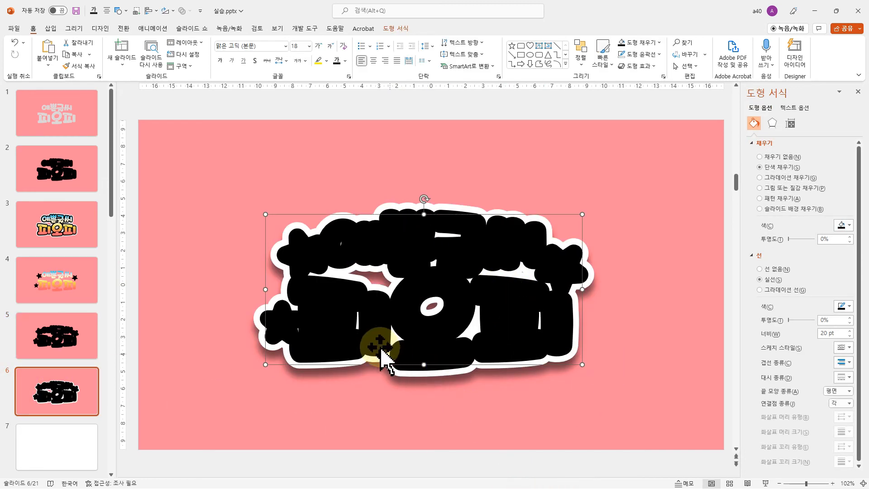
# Fill the three black stars on slide 4 with the gold theme colour
pyautogui.click(61, 281)
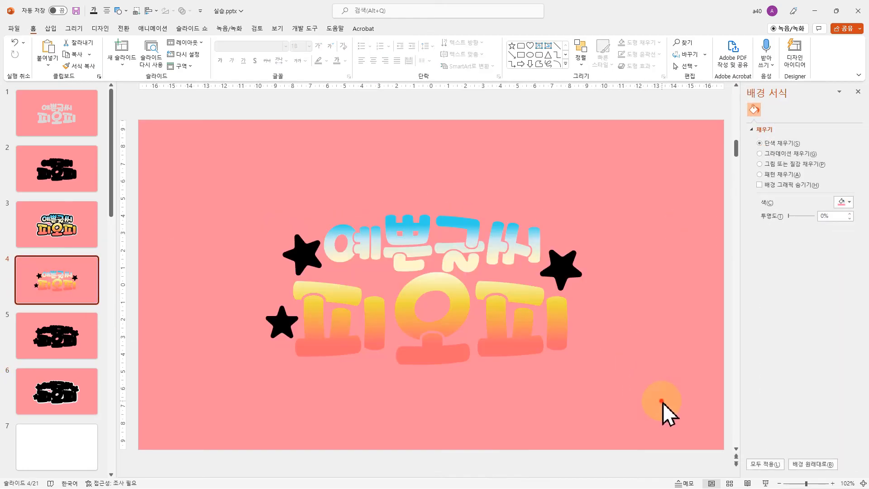
pyautogui.moveTo(662, 401); pyautogui.dragTo(239, 198)
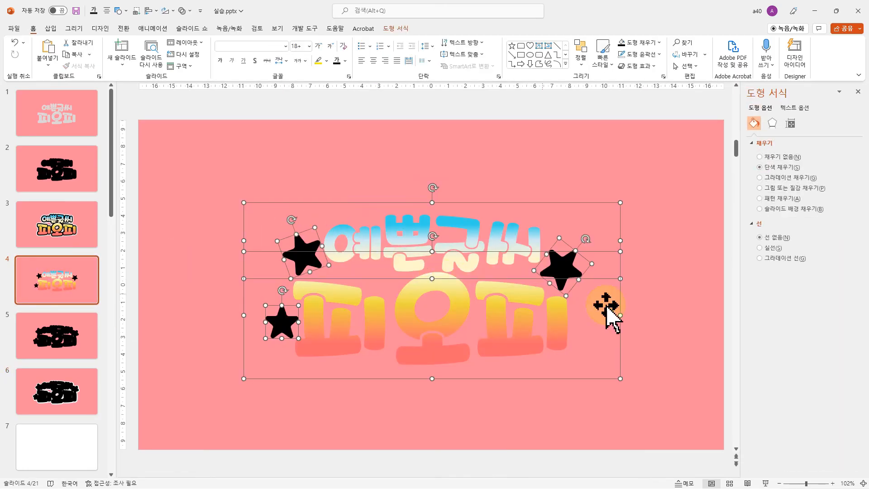
pyautogui.click(687, 300)
pyautogui.click(566, 270)
pyautogui.keyDown('shift'); pyautogui.click(302, 253); pyautogui.keyUp('shift')
pyautogui.keyDown('shift'); pyautogui.click(282, 322); pyautogui.keyUp('shift')
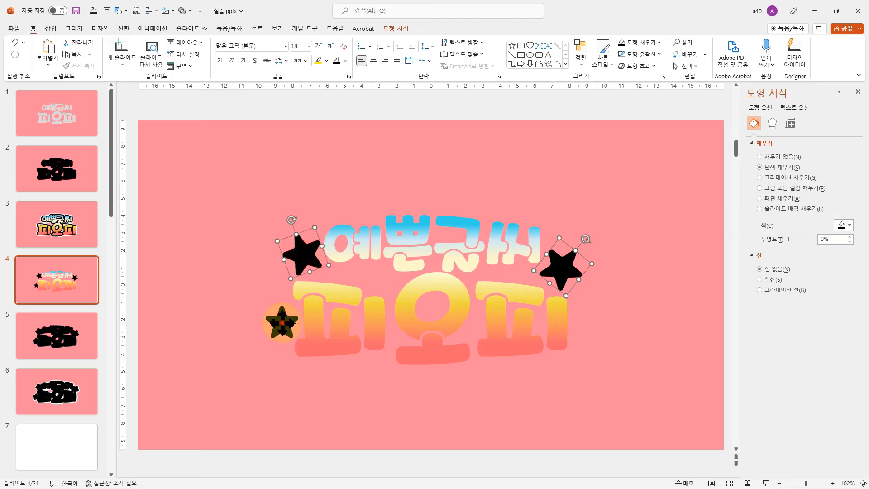
pyautogui.click(397, 29)
pyautogui.click(358, 43)
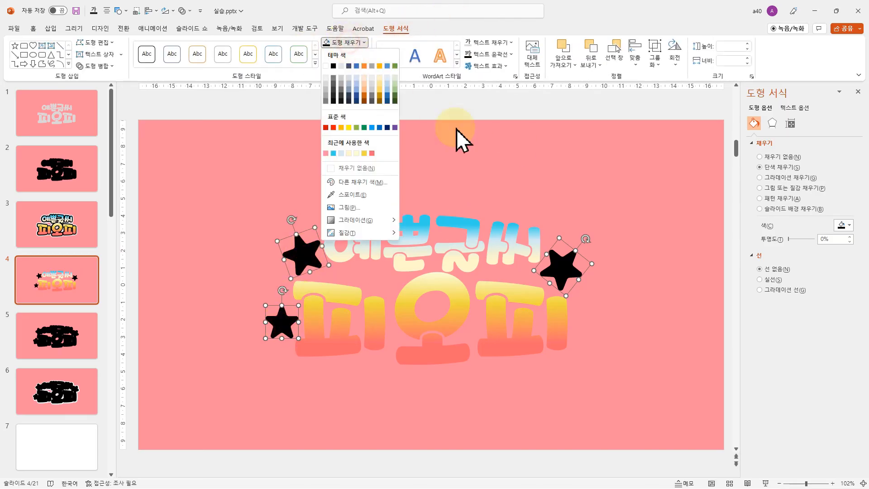
pyautogui.click(379, 66)
pyautogui.click(634, 401)
# Copy both gradient text boxes and all three gold stars from slide 4 and paste them over the black shape on slide 6
pyautogui.moveTo(670, 407); pyautogui.dragTo(169, 155)
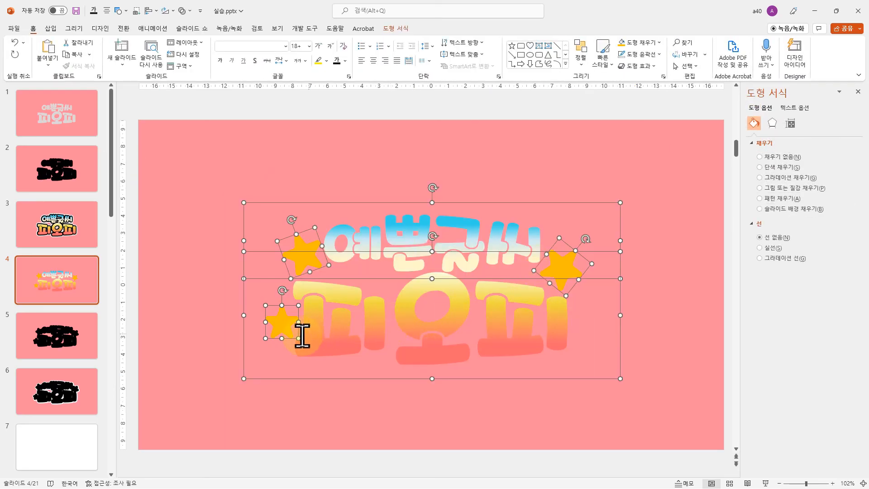
pyautogui.click(64, 397)
pyautogui.click(656, 401)
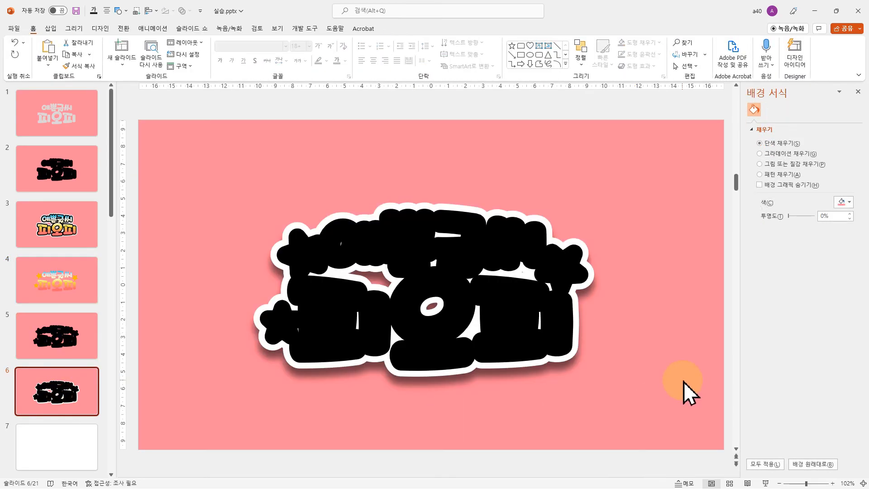
pyautogui.hotkey('ctrl', 'v')
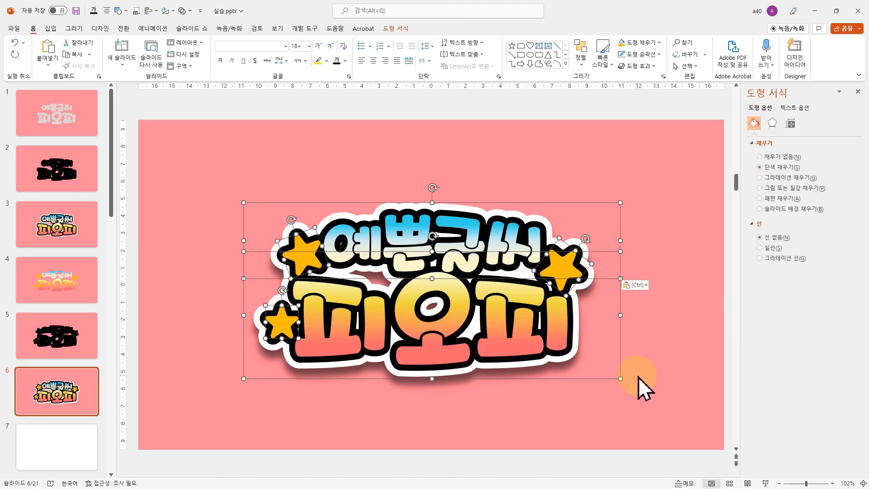
pyautogui.click(675, 398)
pyautogui.click(206, 403)
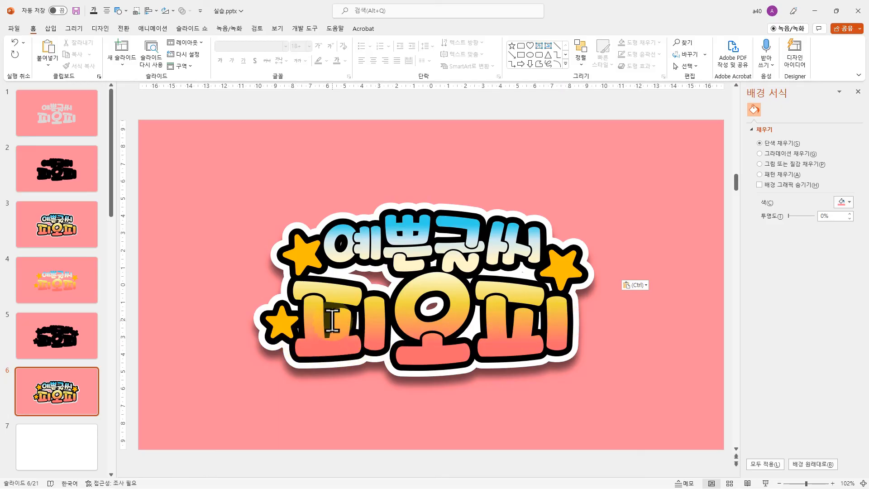
# Draw a closed freeform about 16 × 7.75 cm over the lettering on slide 6, covering its inner gaps and staying inside the black border
pyautogui.click(565, 64)
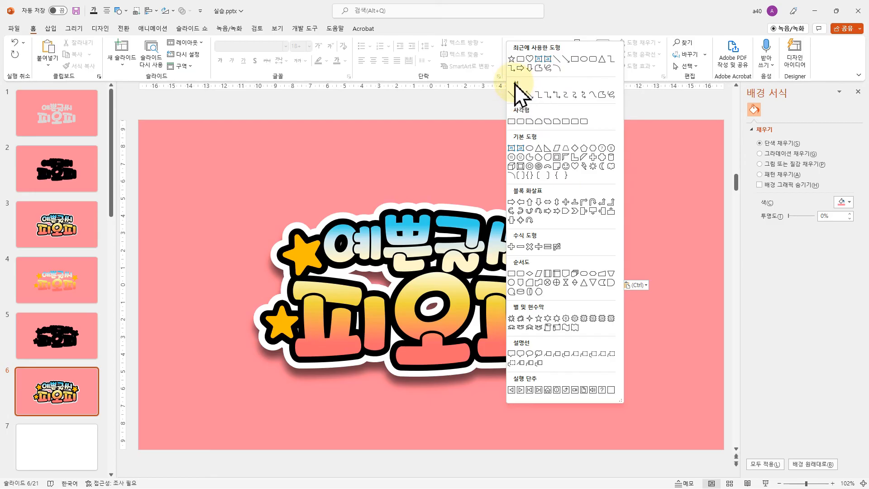
pyautogui.click(602, 95)
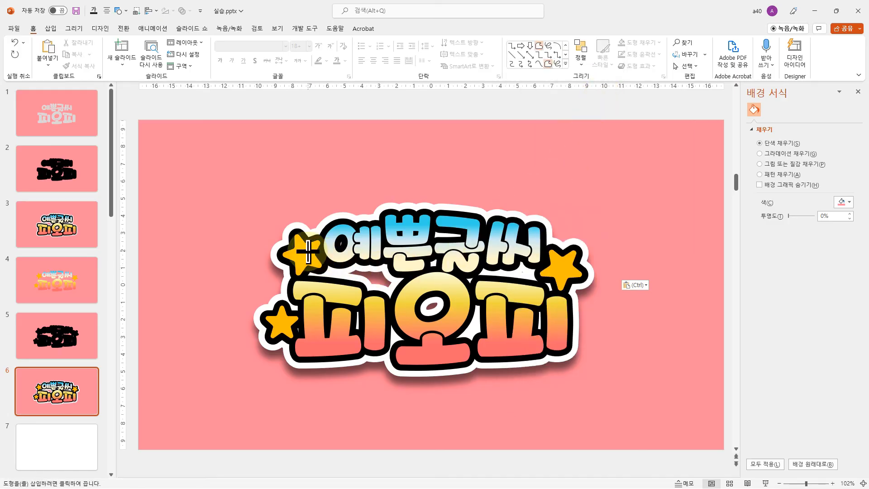
pyautogui.moveTo(307, 250)
pyautogui.mouseDown()
pyautogui.moveTo(334, 236)
pyautogui.moveTo(479, 226)
pyautogui.moveTo(529, 239)
pyautogui.moveTo(558, 262)
pyautogui.moveTo(566, 292)
pyautogui.moveTo(548, 346)
pyautogui.moveTo(415, 356)
pyautogui.mouseUp()
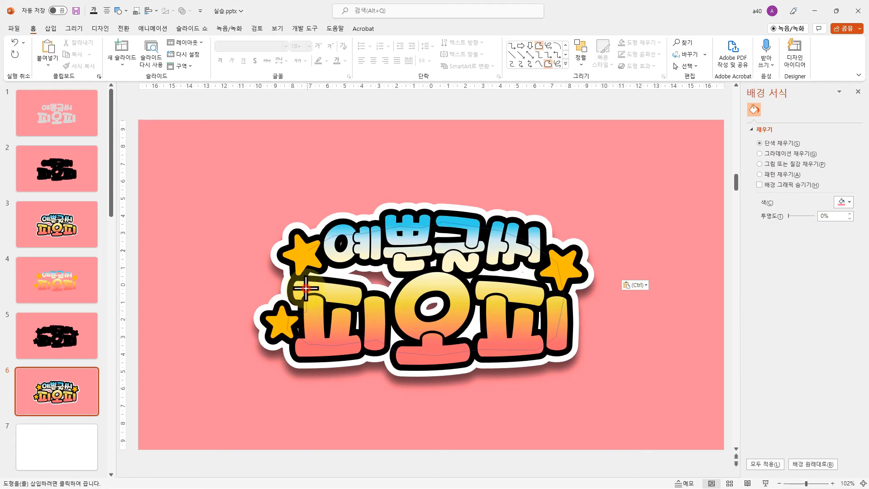
pyautogui.click(299, 263)
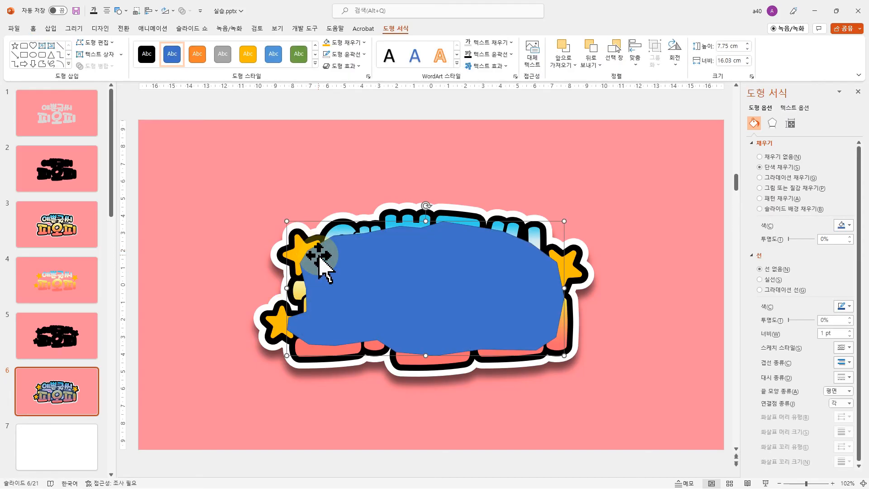
# Remove the outline from the blue freeform on slide 6 and keep the shape selected
pyautogui.click(352, 53)
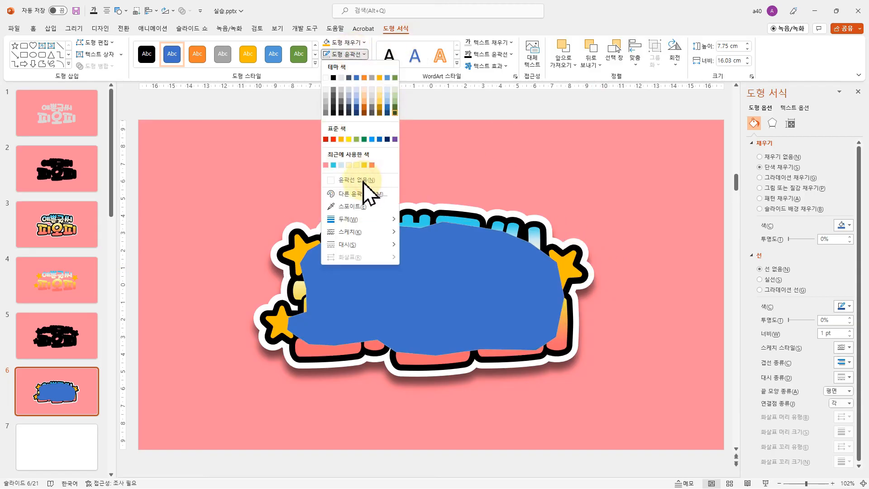
pyautogui.click(351, 45)
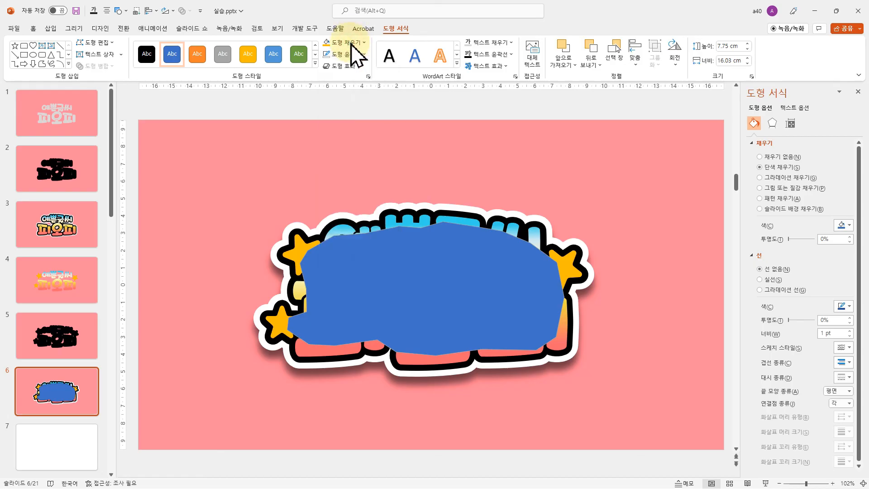
pyautogui.press('Escape')
pyautogui.click(391, 271)
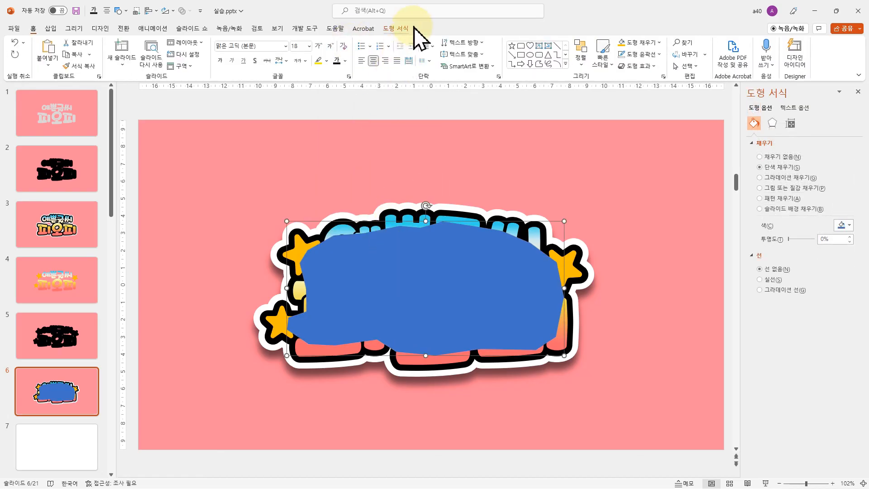
# Set the blue freeform on slide 6 to no outline and fill it with the black theme colour
pyautogui.click(395, 28)
pyautogui.click(341, 54)
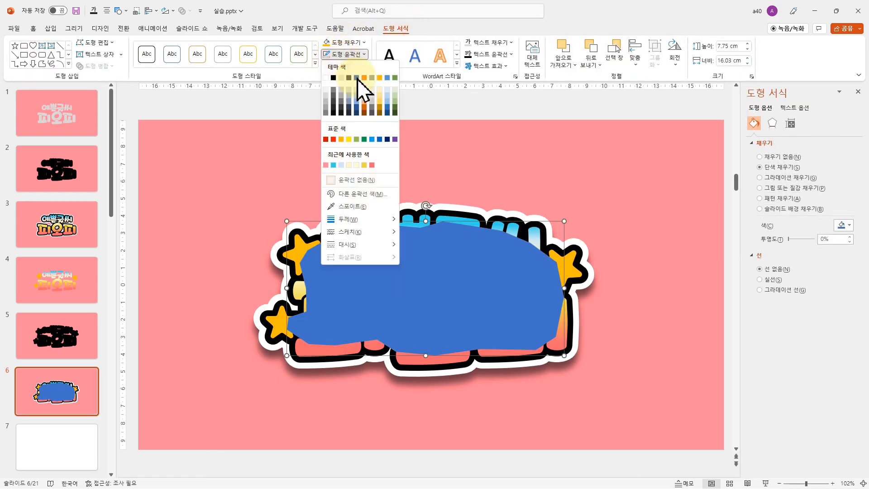
pyautogui.click(351, 179)
pyautogui.click(344, 42)
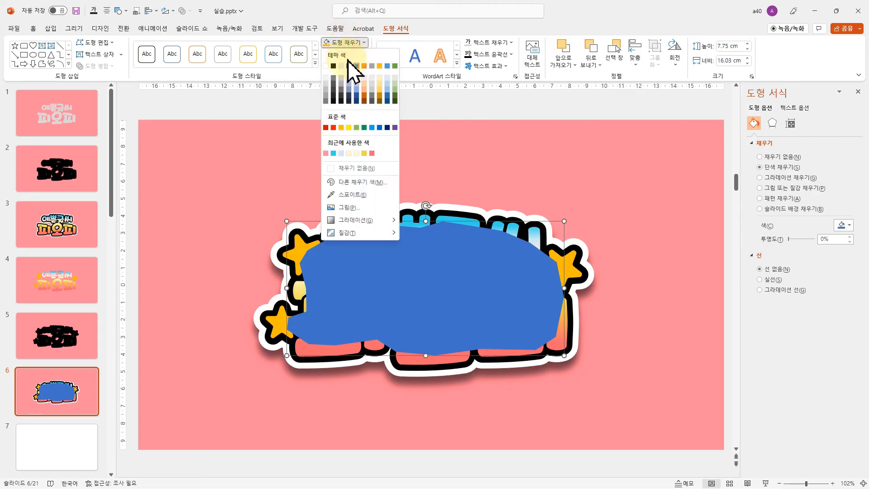
pyautogui.click(333, 66)
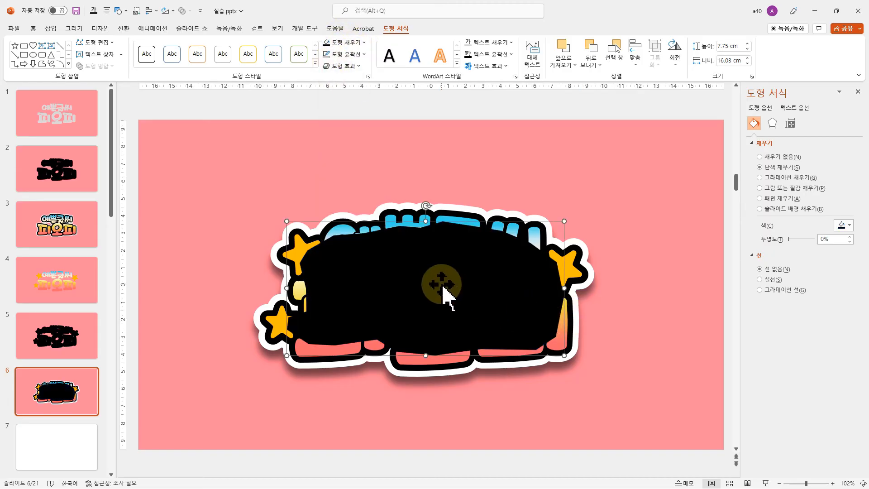
# Send the black freeform backward one level at a time until it lies behind all three stars and both gradient text boxes
pyautogui.rightClick(441, 289)
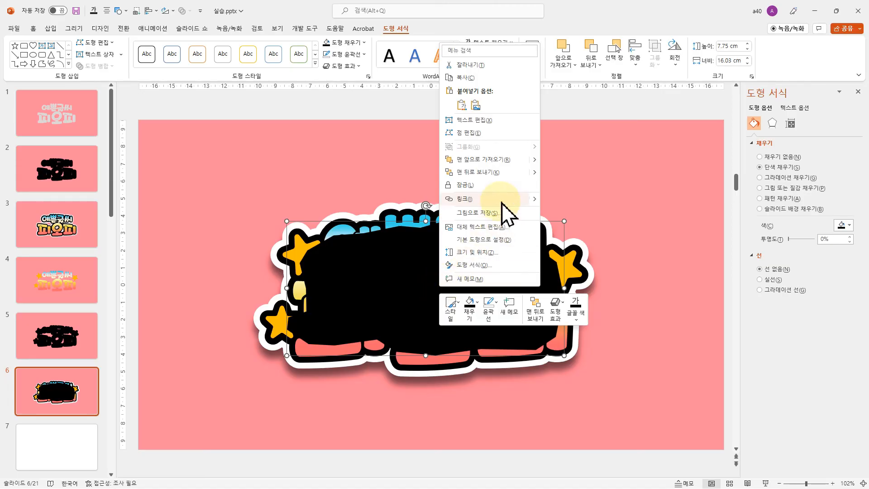
pyautogui.moveTo(535, 172)
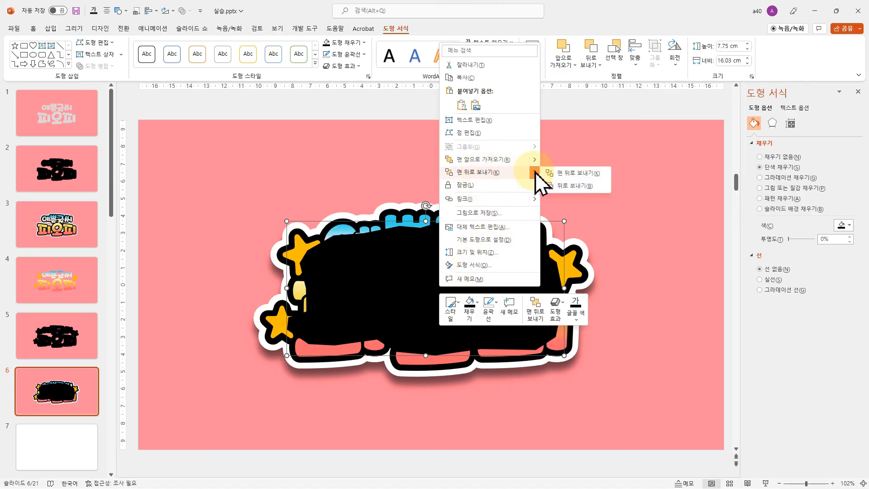
pyautogui.click(561, 185)
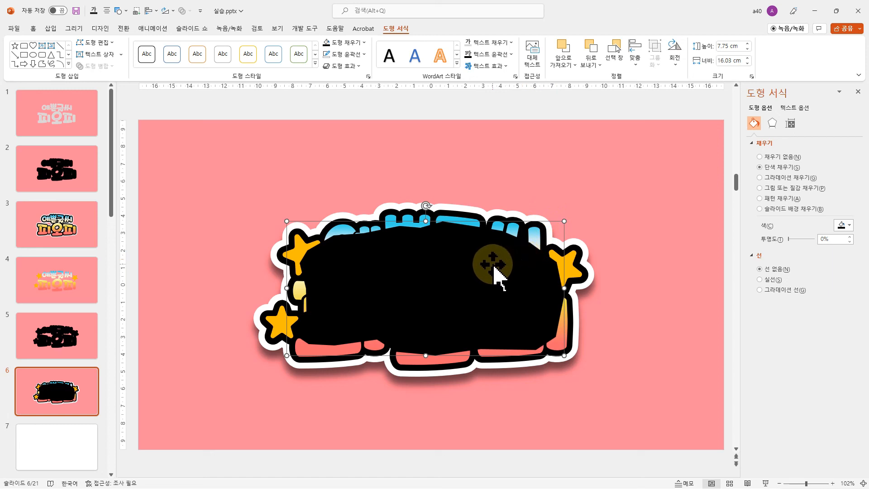
pyautogui.press('F4')
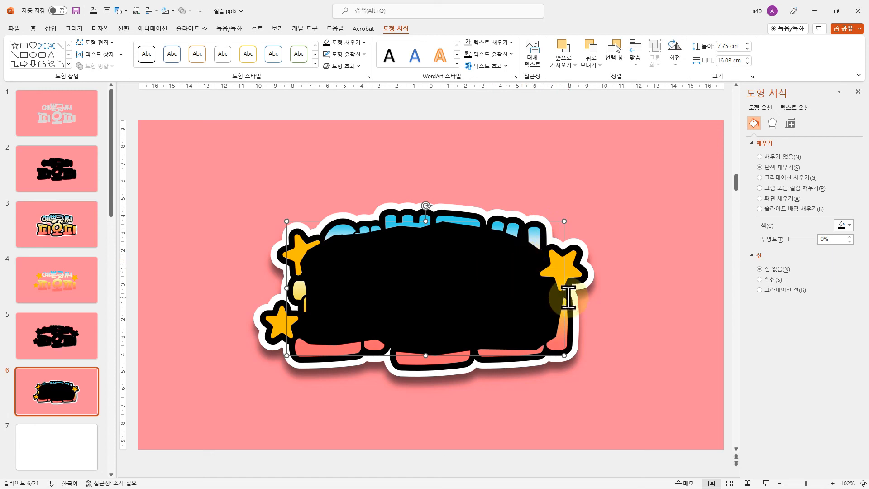
pyautogui.press('F4')
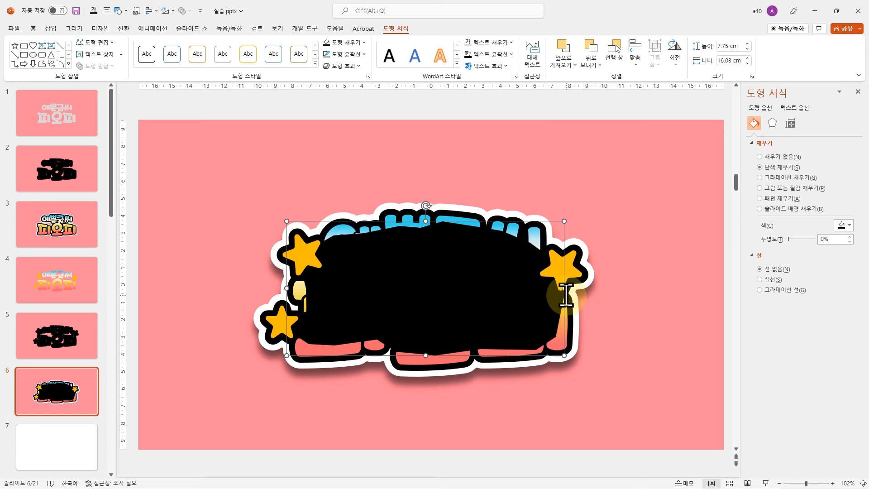
pyautogui.press('F4')
pyautogui.press('F4')
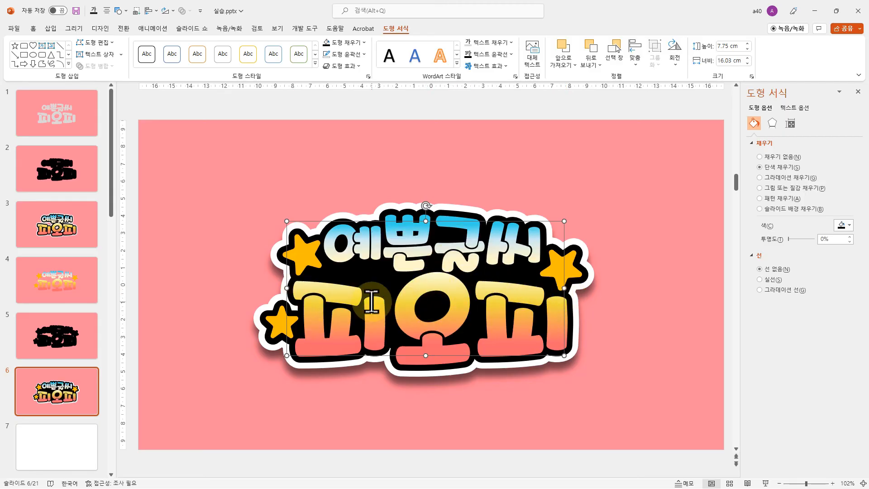
# Duplicate the gold star beside the upper text line and place the copy, about 1.5 cm wide, in the black gap between the two lines
pyautogui.click(303, 254)
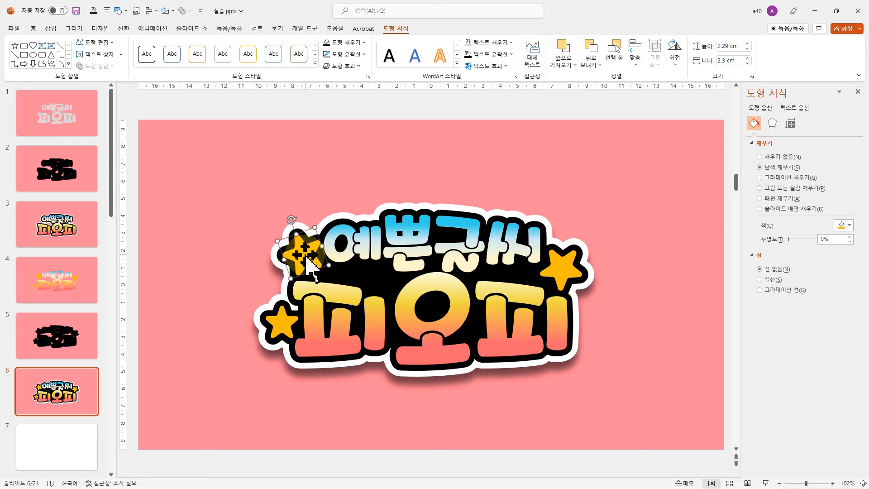
pyautogui.moveTo(305, 254); pyautogui.dragTo(376, 276)
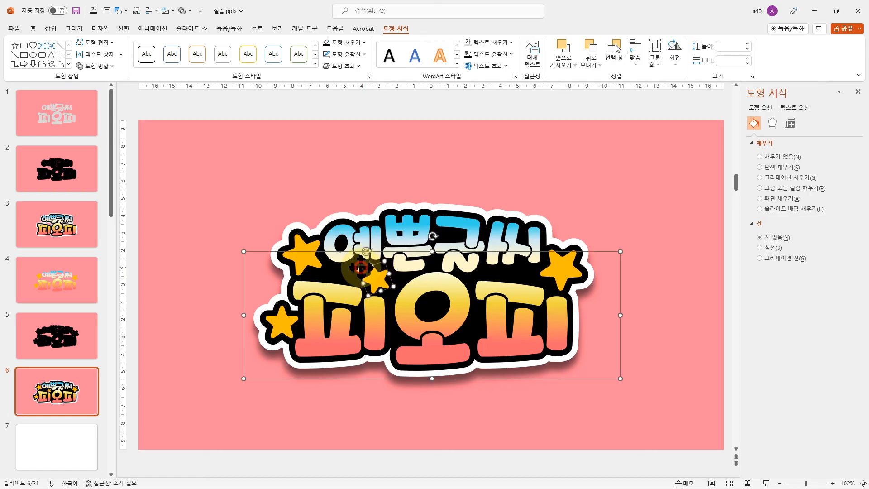
pyautogui.click(380, 286)
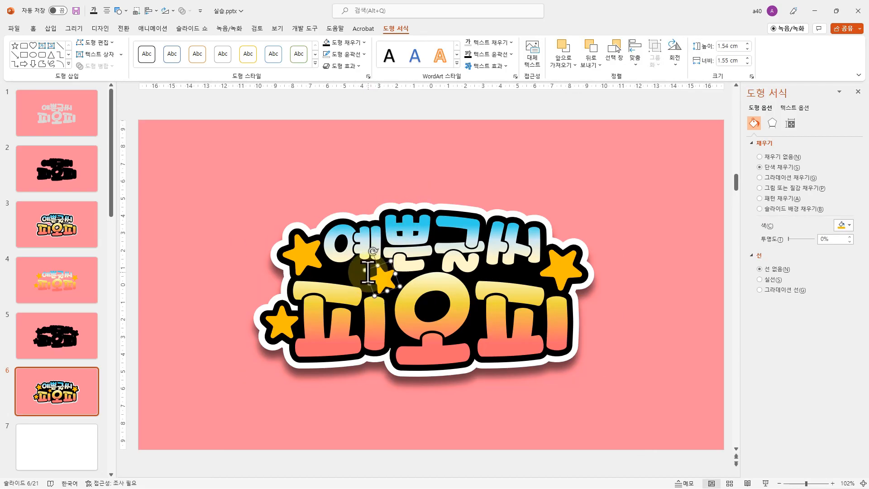